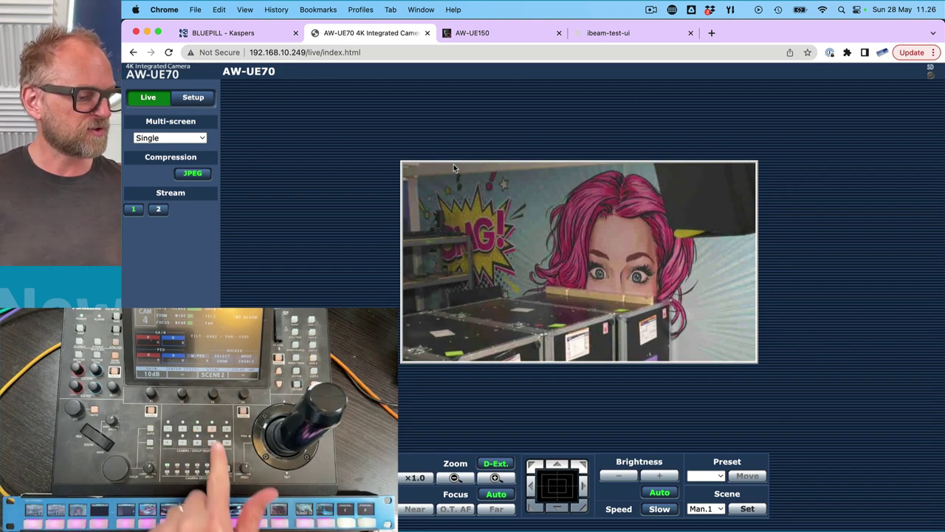
pyautogui.click(499, 35)
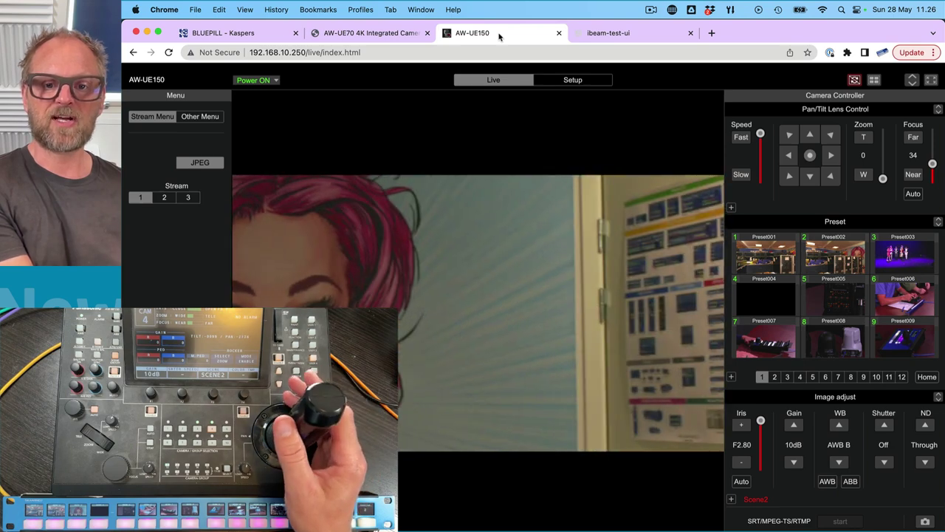
pyautogui.click(373, 33)
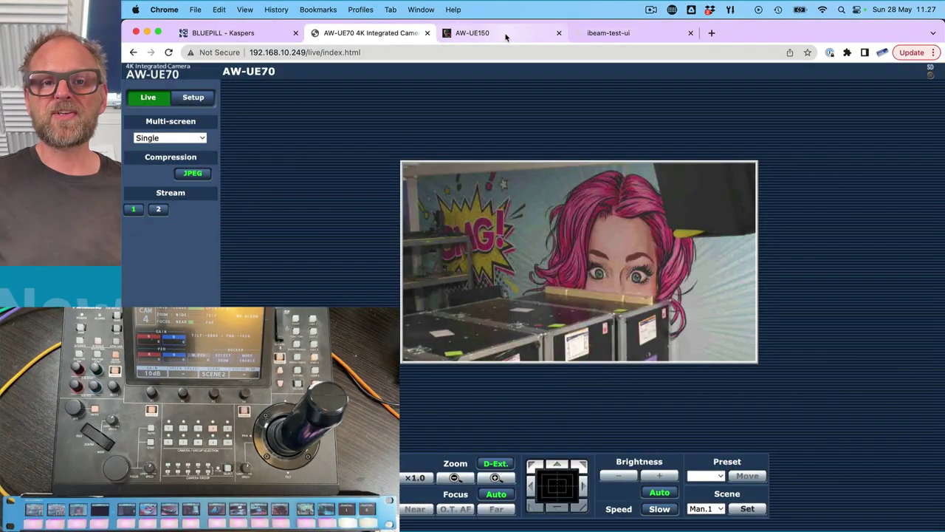
pyautogui.click(488, 33)
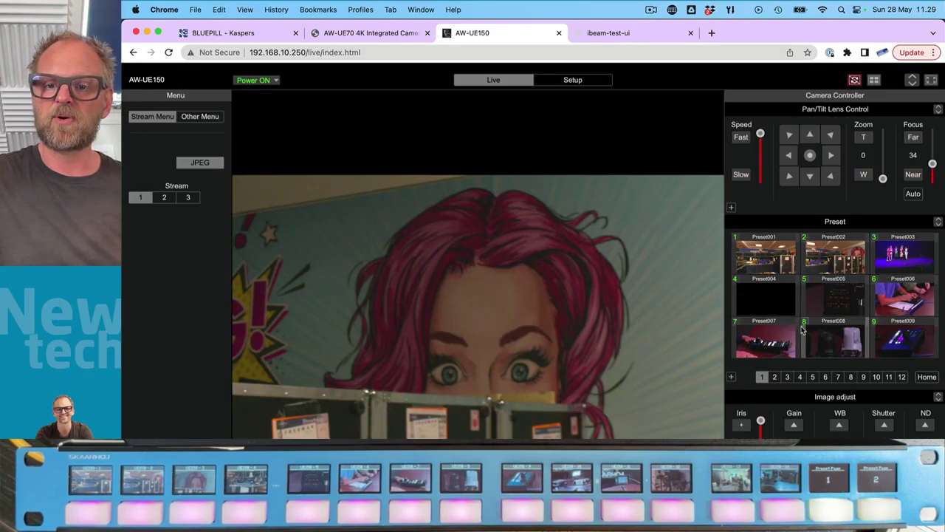
# - Show the second preset page in the AW-UE150 interface, then switch to the AW-UE70 camera page
pyautogui.click(775, 377)
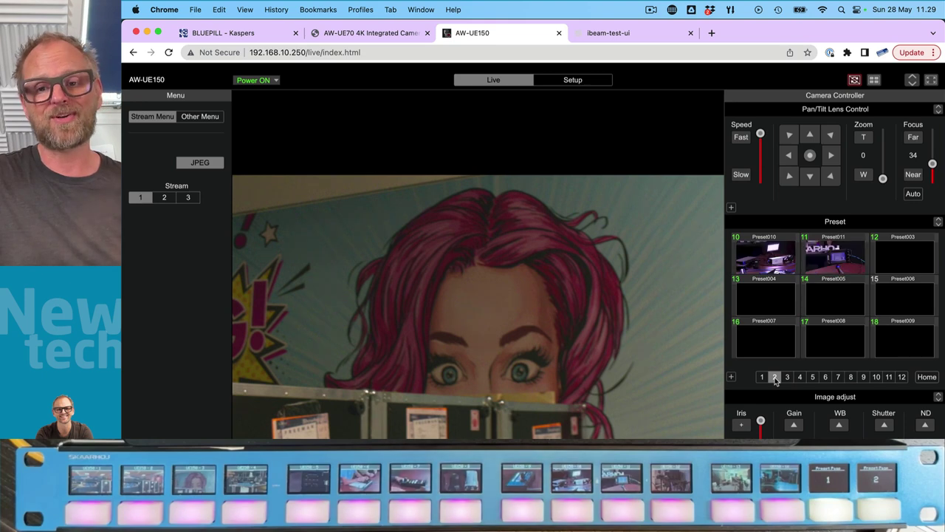
pyautogui.click(360, 32)
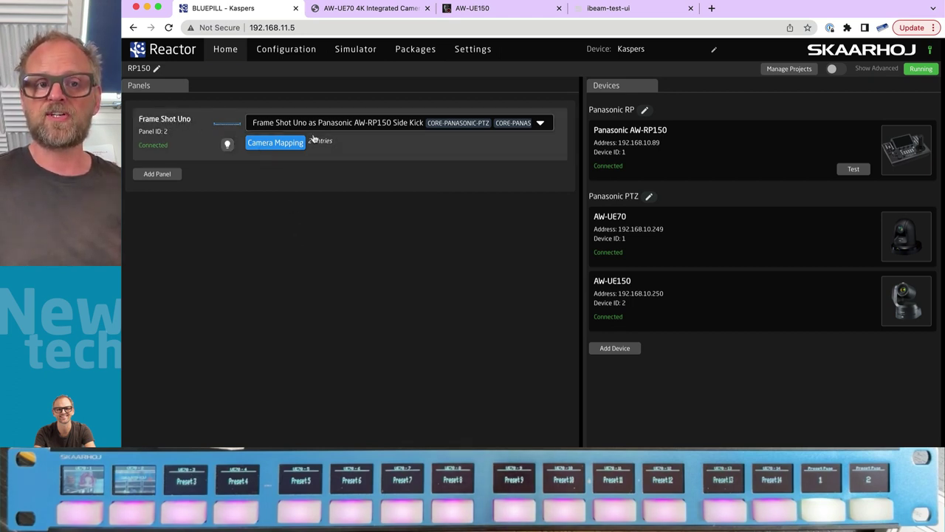
# - Check the panel's configuration choices without changing them, then open the Add Device Manually dialog
pyautogui.click(402, 122)
pyautogui.click(372, 229)
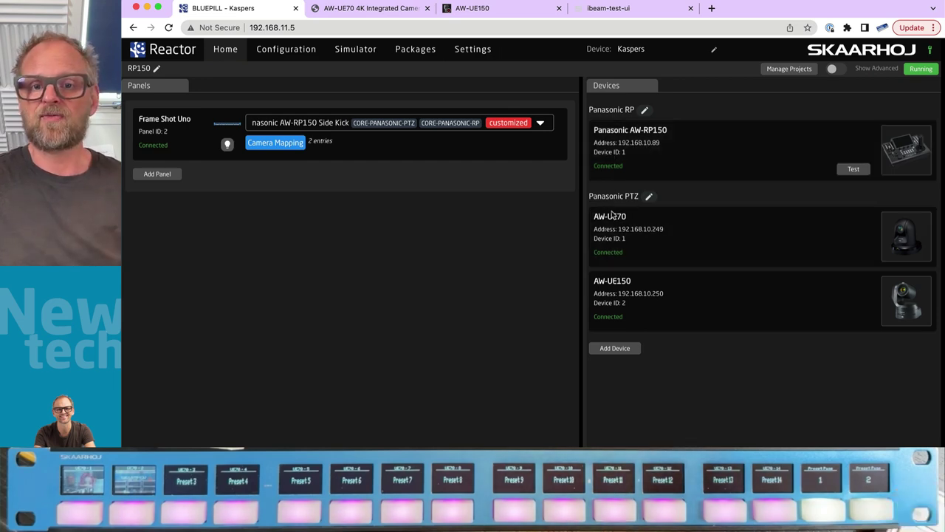
pyautogui.click(618, 349)
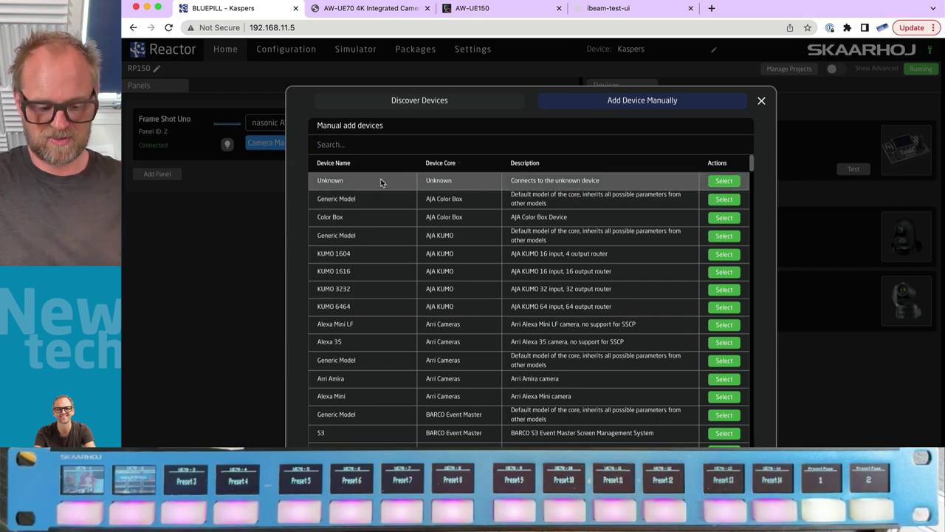
# - Filter the device models with 'panasoni' and close the list without adding a device
pyautogui.write('panasoni')
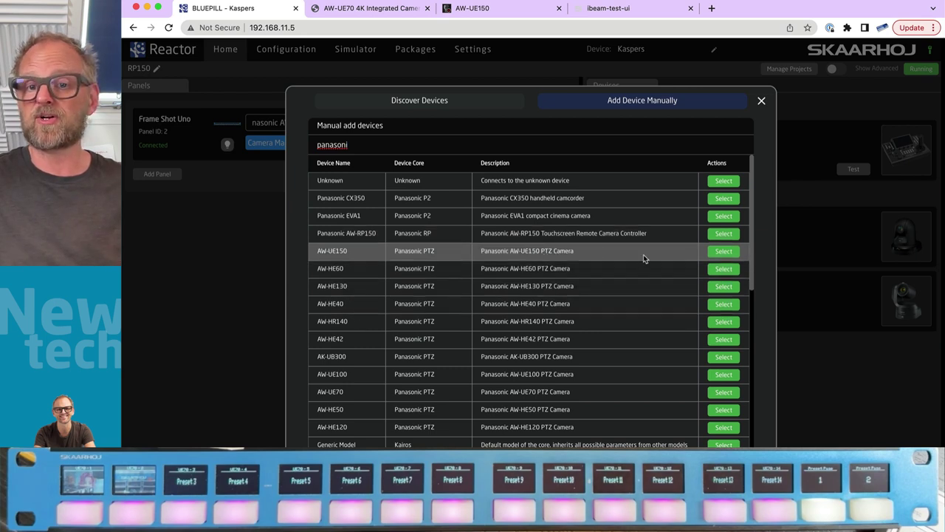
pyautogui.click(763, 101)
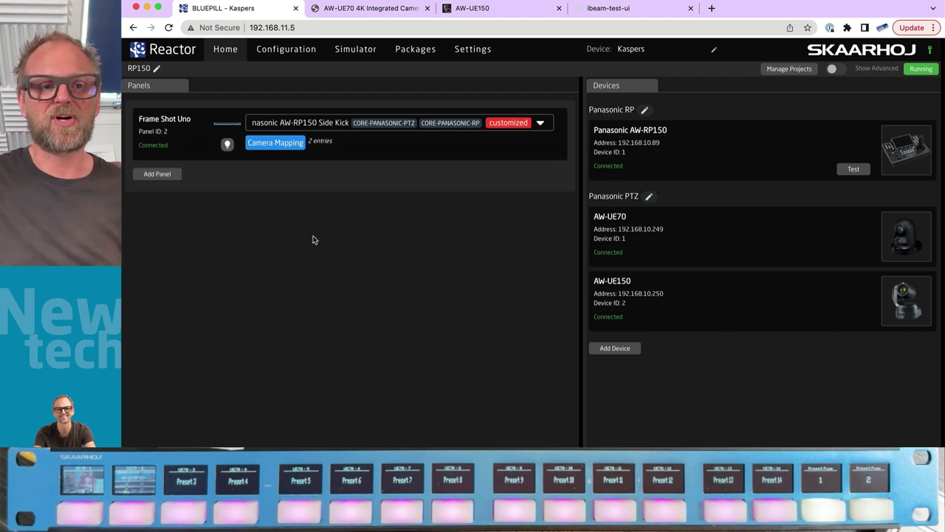
# - In the Camera Mapping table, review UE70's group number and add a blank third row
pyautogui.click(275, 143)
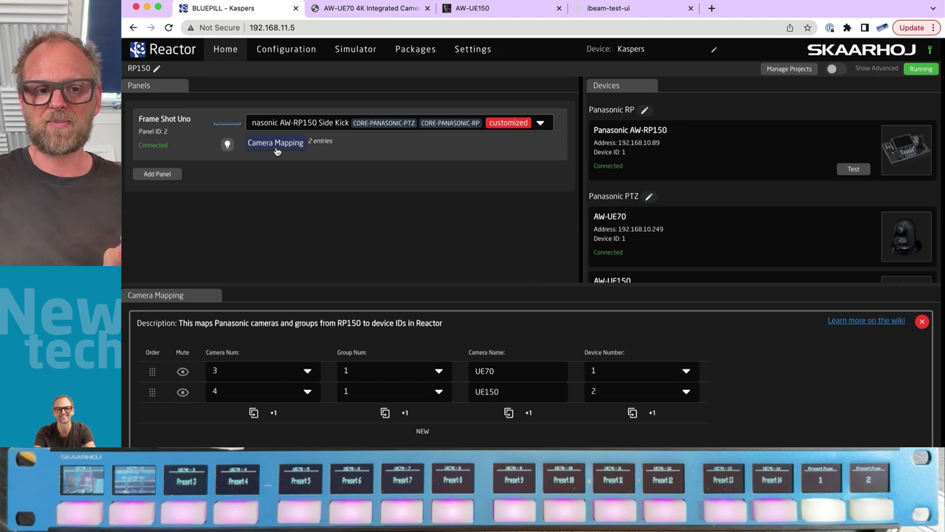
pyautogui.click(236, 371)
pyautogui.click(380, 370)
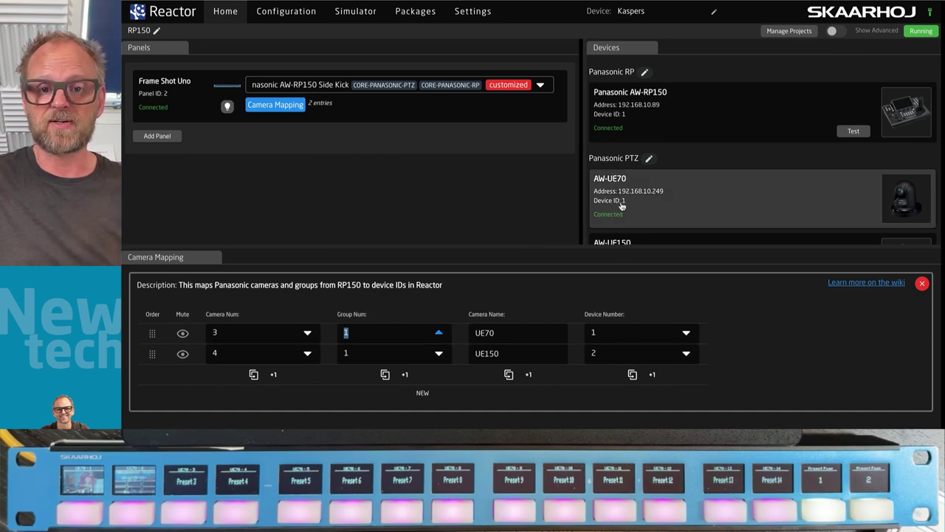
pyautogui.scroll(-2, 623, 206)
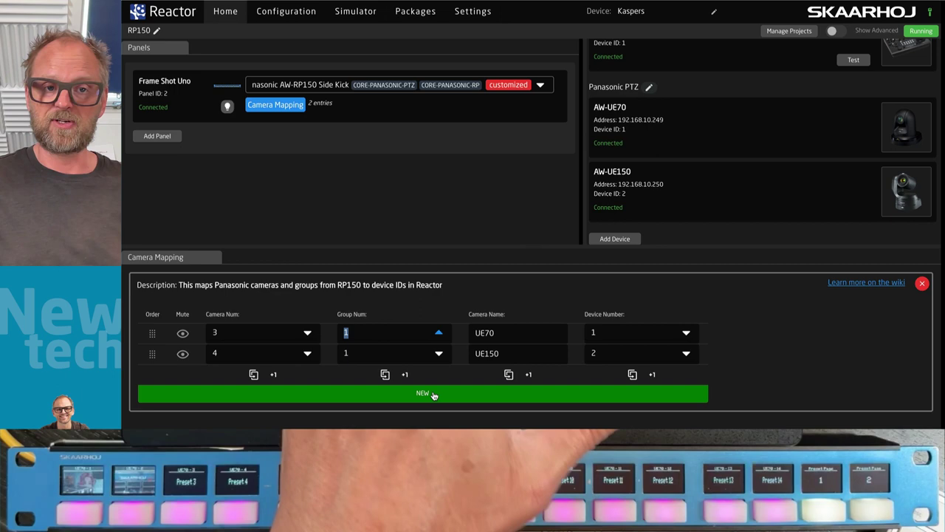
pyautogui.click(424, 395)
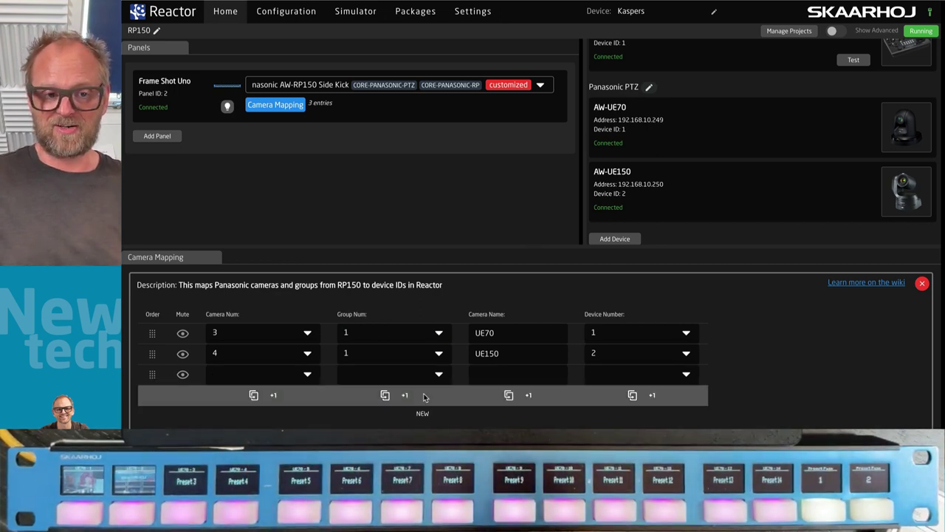
# - Set the third mapping row to camera 5, group 2, name UE60, and start adding its device
pyautogui.click(273, 376)
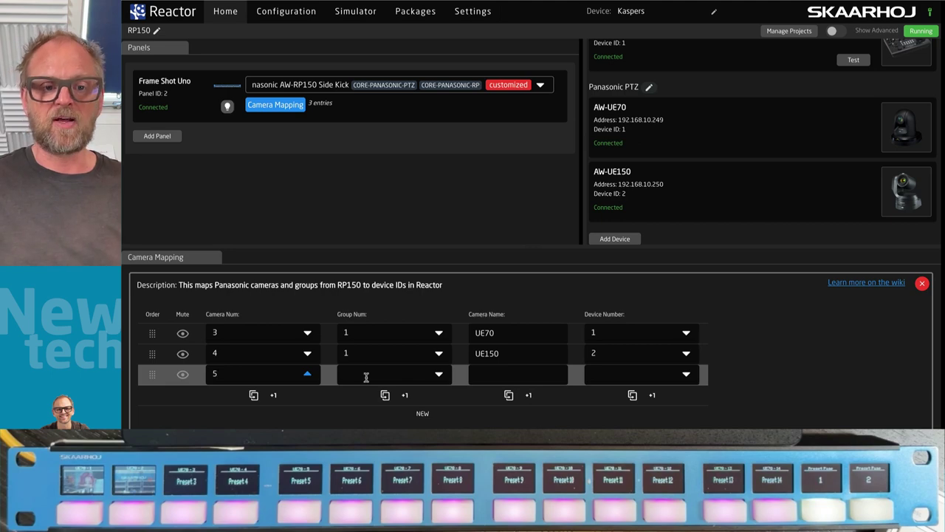
pyautogui.write('2')
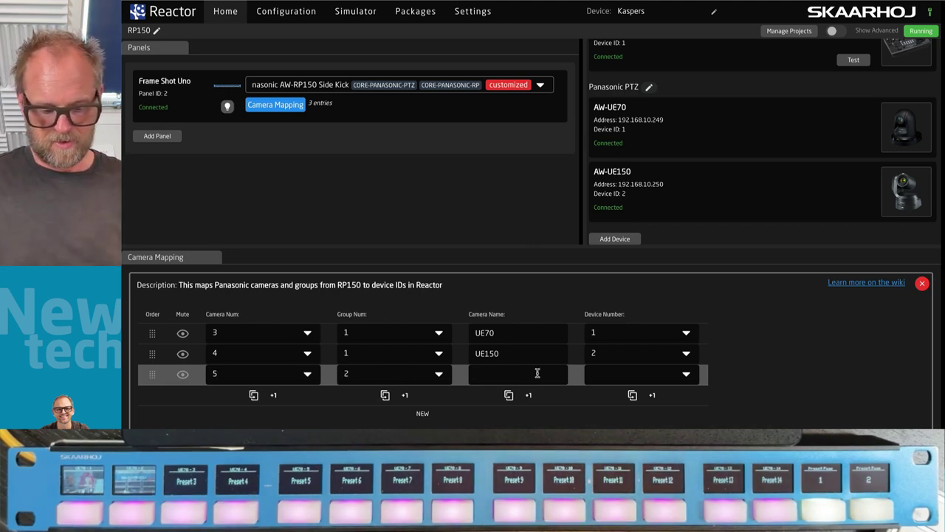
pyautogui.write('UE60')
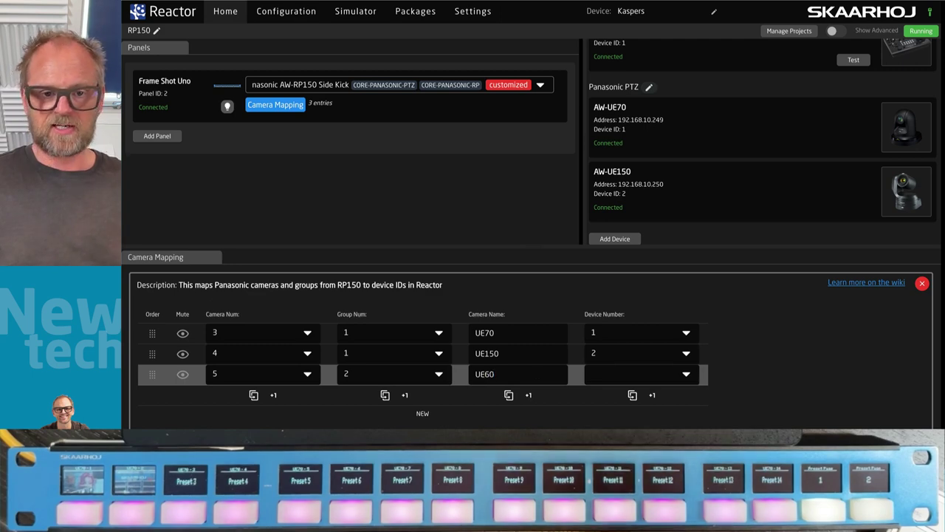
pyautogui.click(643, 380)
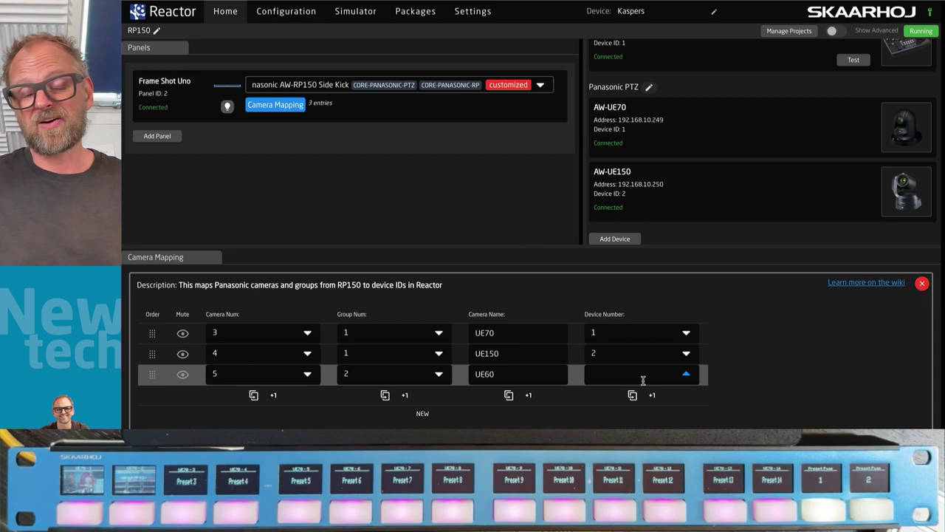
pyautogui.click(620, 238)
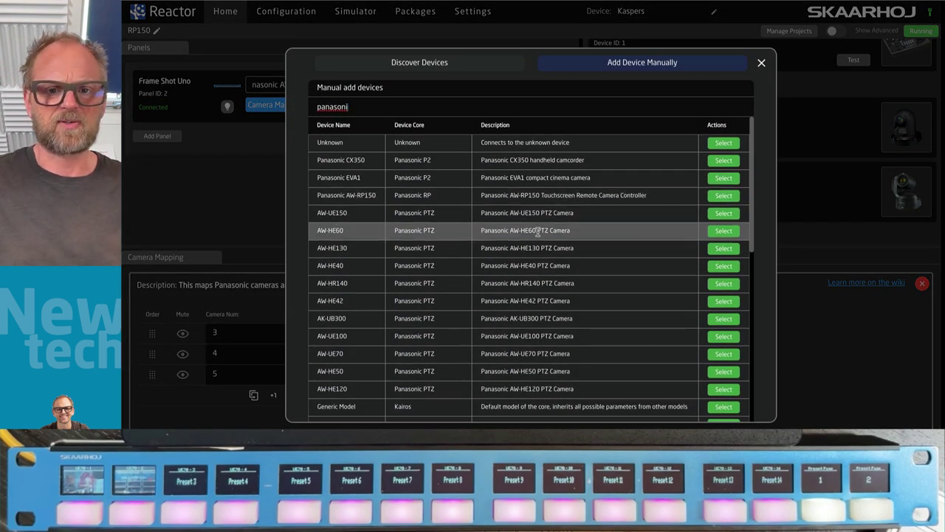
# - Save an AW-HE60 camera as device 3, then close the Camera Mapping panel
pyautogui.click(722, 232)
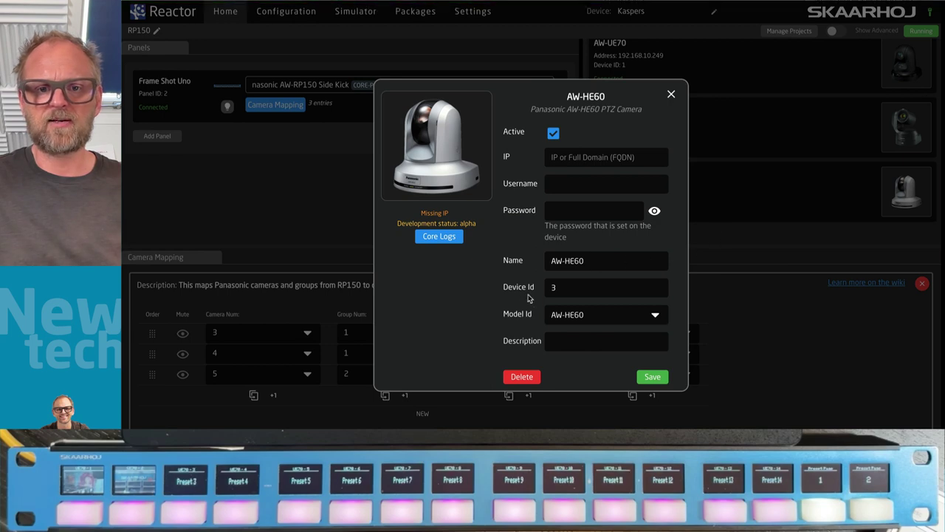
pyautogui.click(551, 287)
pyautogui.write('3')
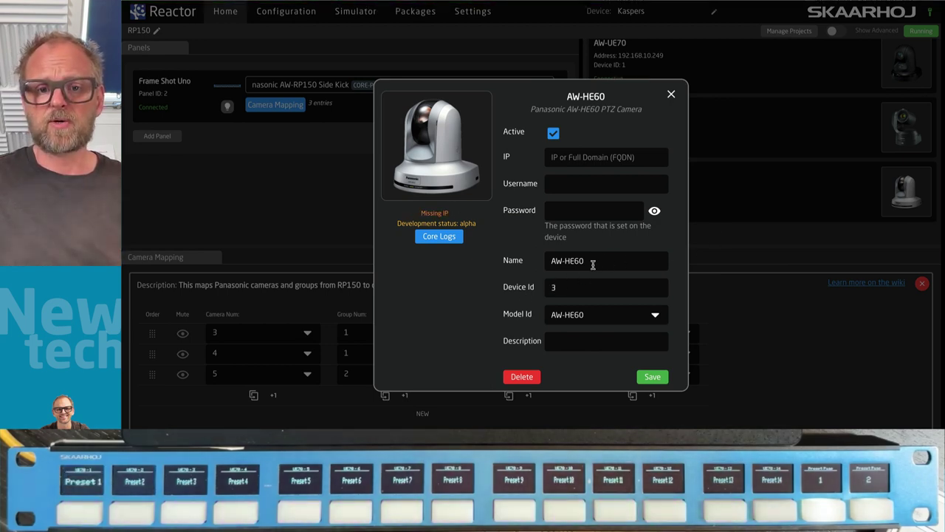
pyautogui.moveTo(588, 263); pyautogui.dragTo(549, 261)
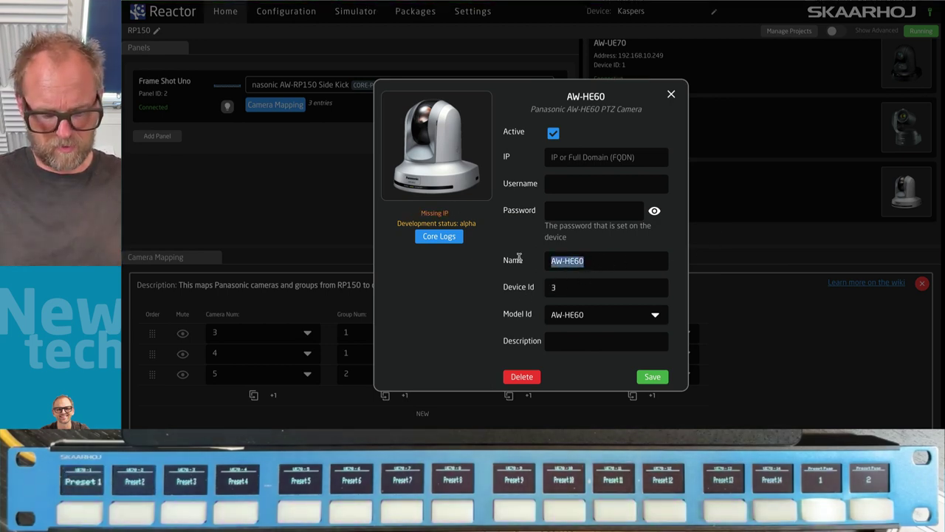
pyautogui.click(653, 378)
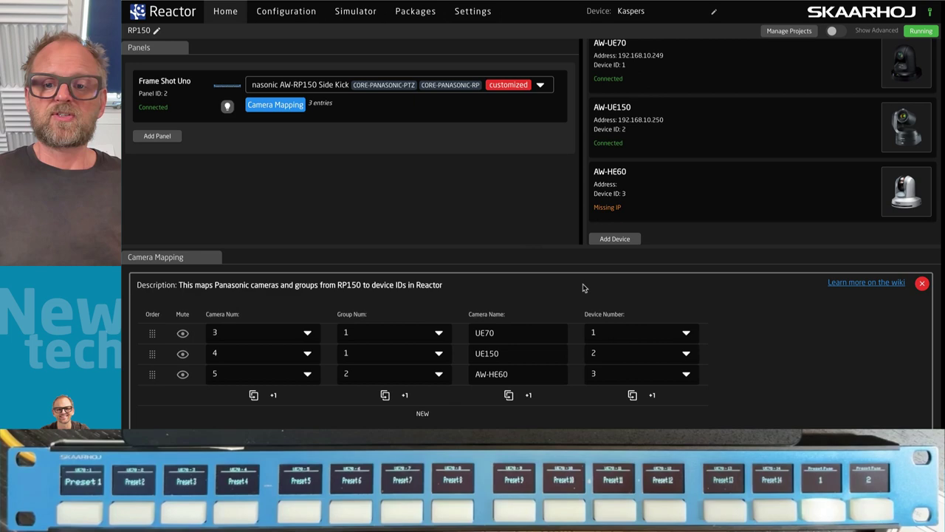
pyautogui.click(922, 283)
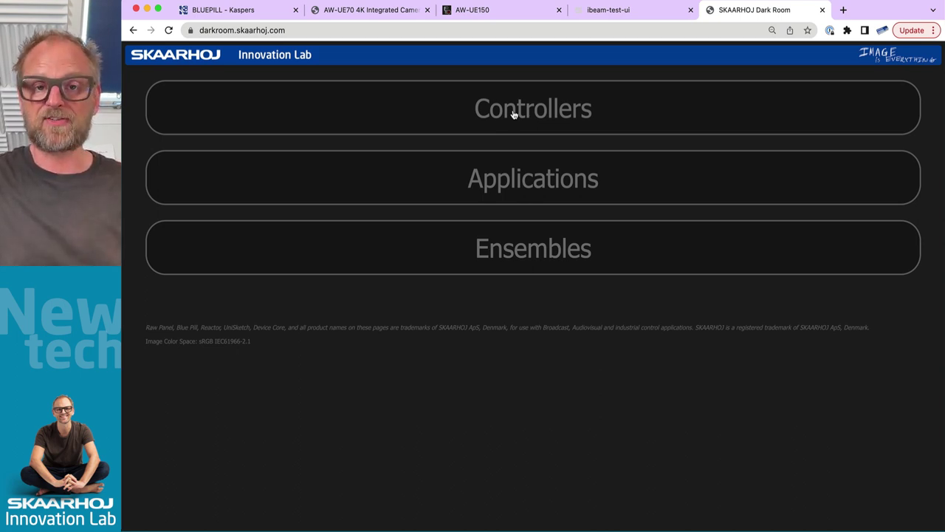
# - Search the Controllers list for 'ptz e' and view the PTZ Extreme press photo full size
pyautogui.click(514, 113)
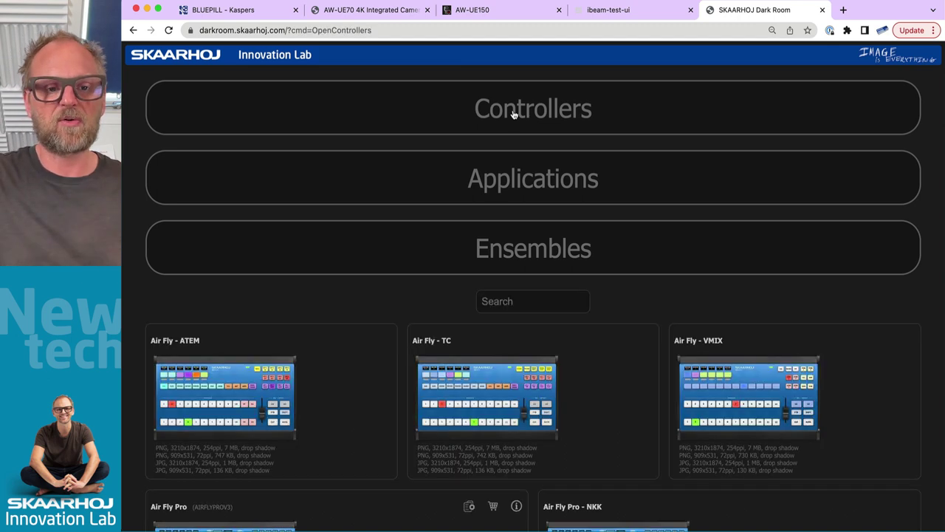
pyautogui.click(532, 302)
pyautogui.write('ptz ')
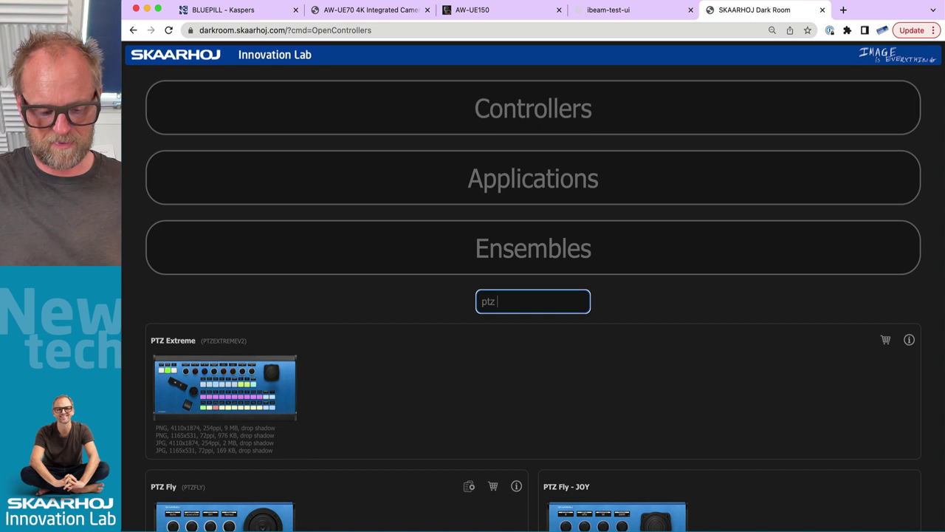
pyautogui.write('extr')
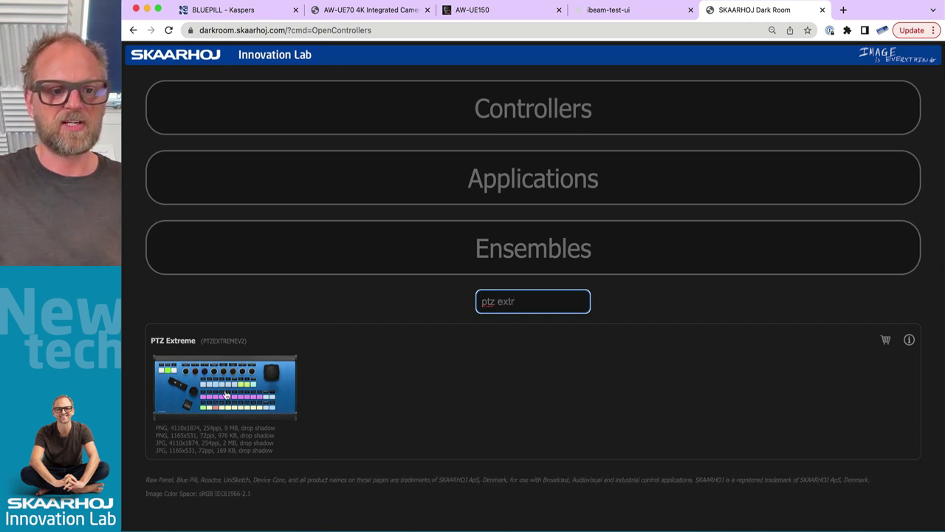
pyautogui.click(225, 393)
pyautogui.click(252, 455)
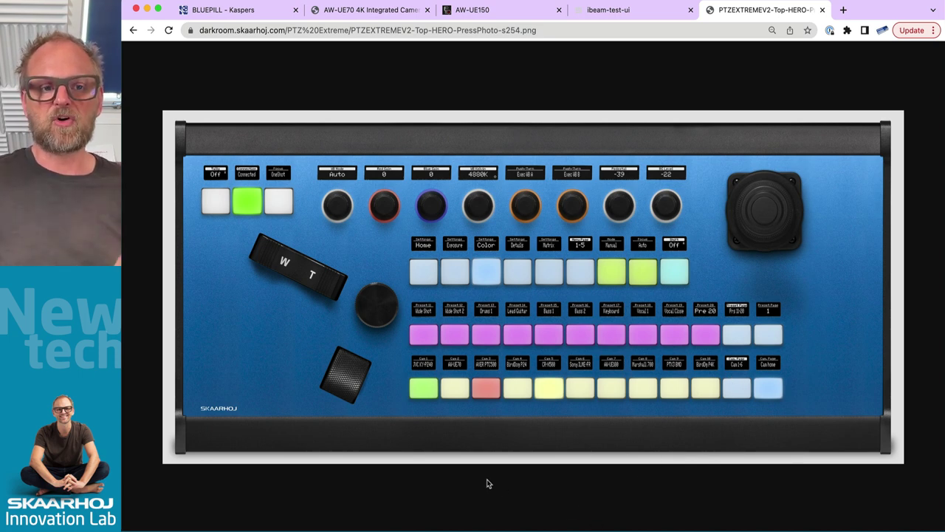
# - Search controllers for 'frame shot pro' and open its full-size Concert press image
pyautogui.click(133, 30)
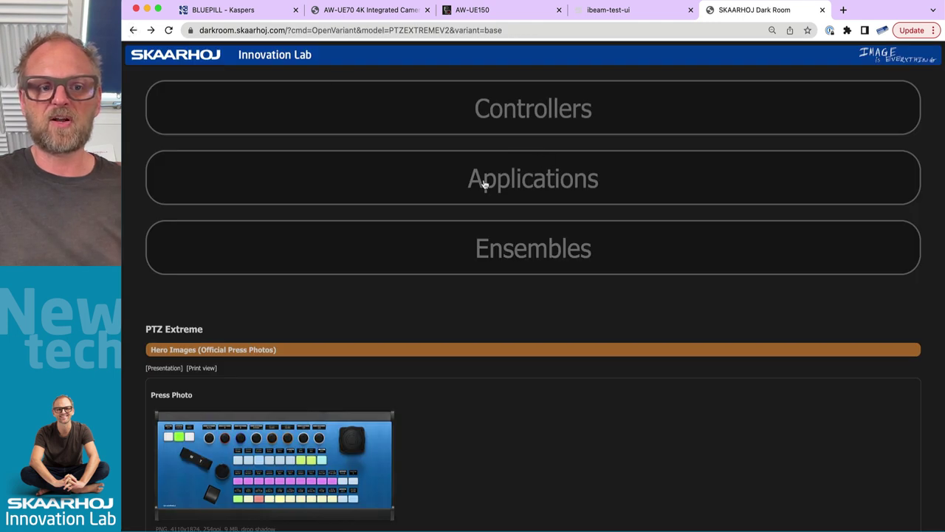
pyautogui.click(383, 130)
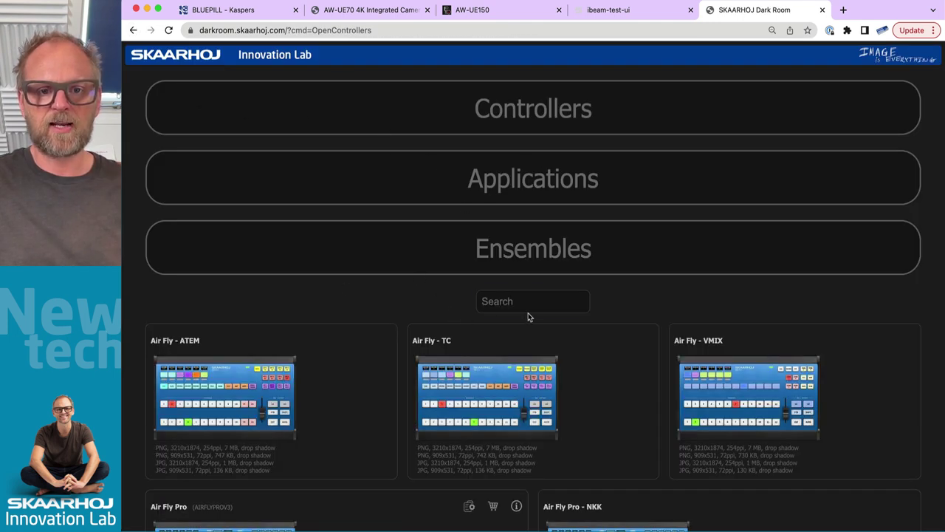
pyautogui.write('frame sho')
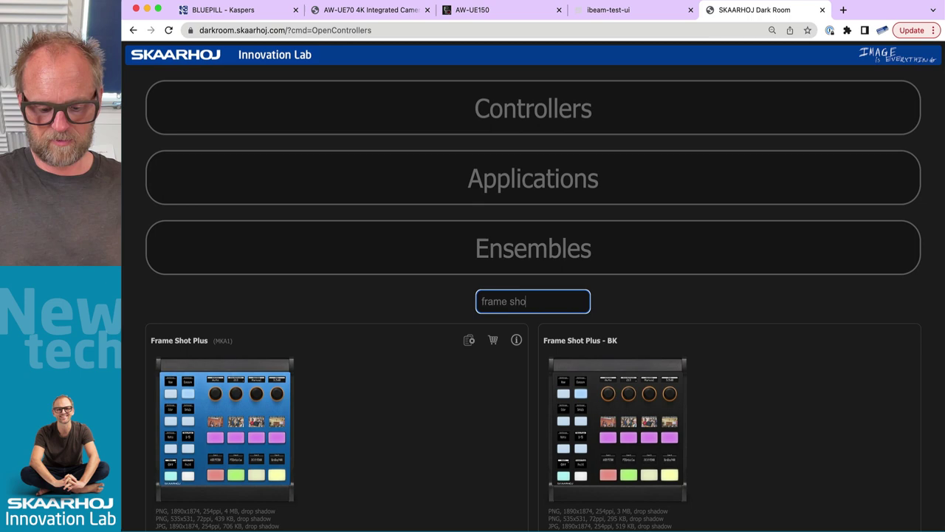
pyautogui.write('t pro')
pyautogui.click(225, 421)
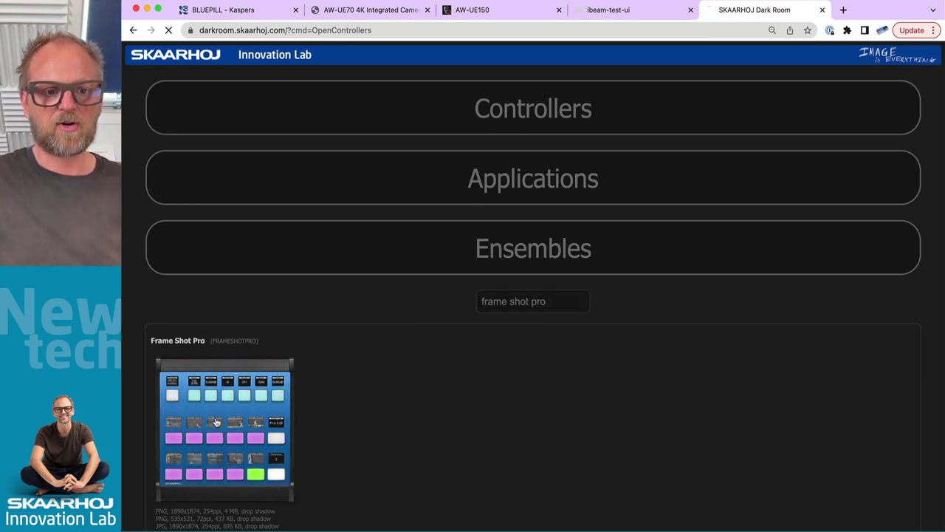
pyautogui.click(319, 499)
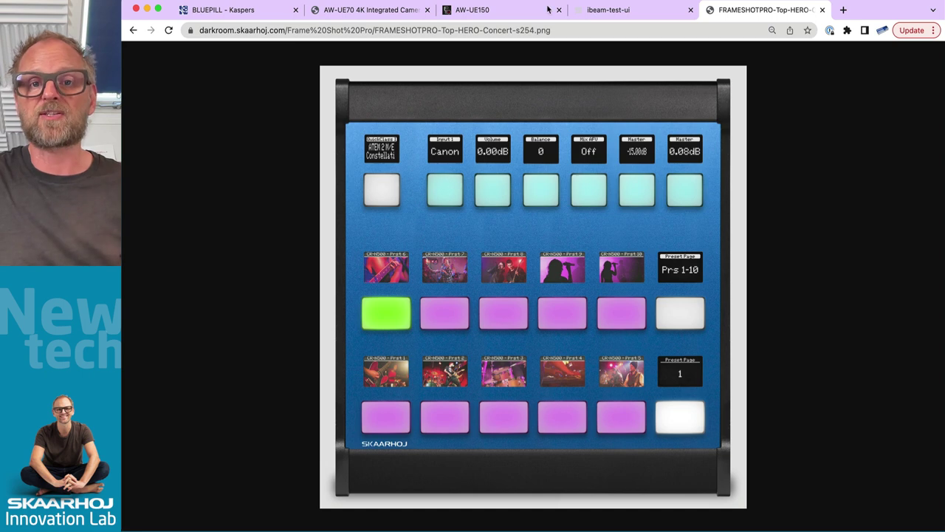
# - Search controllers for 'frame shot uno' and view its press photo full size
pyautogui.click(132, 30)
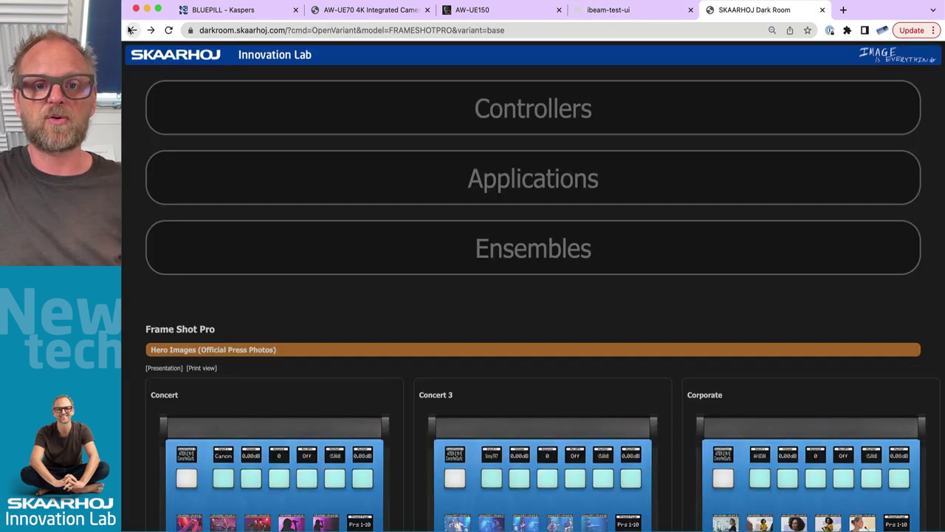
pyautogui.click(519, 115)
pyautogui.click(506, 302)
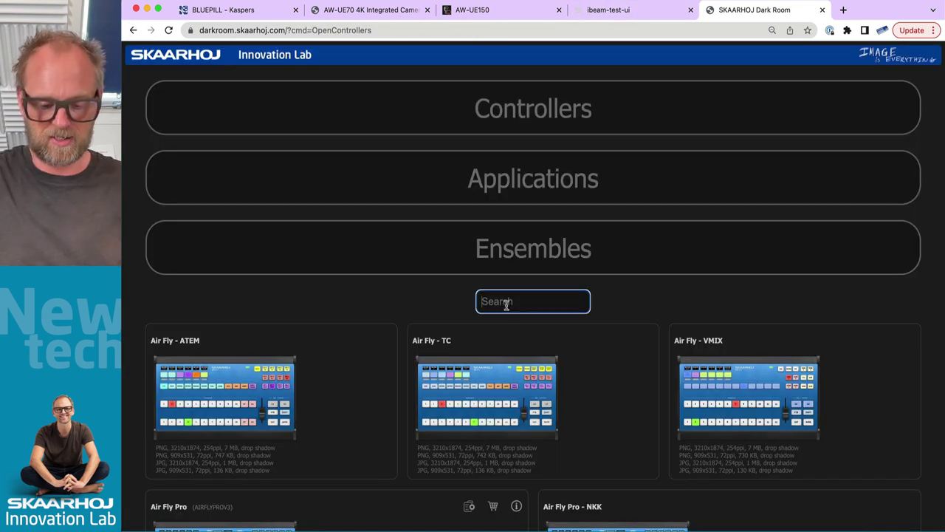
pyautogui.write('frame shot ')
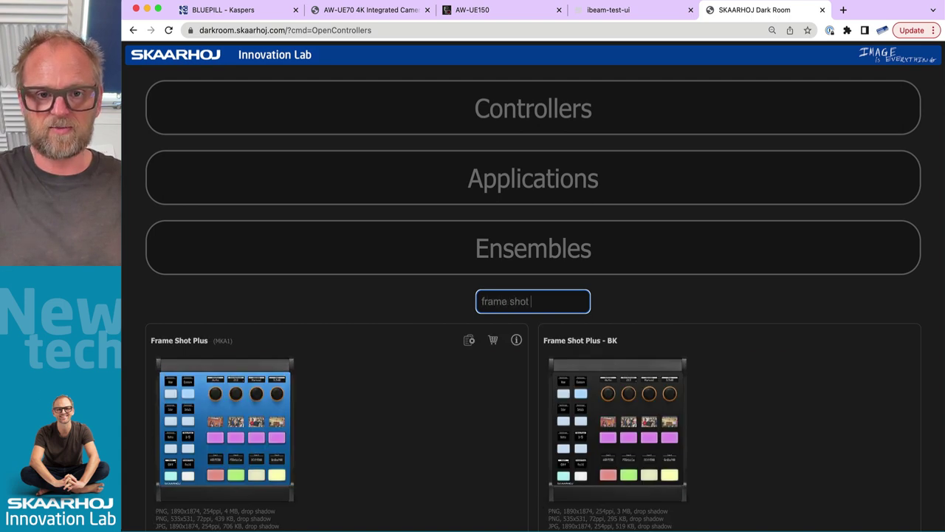
pyautogui.write('uho')
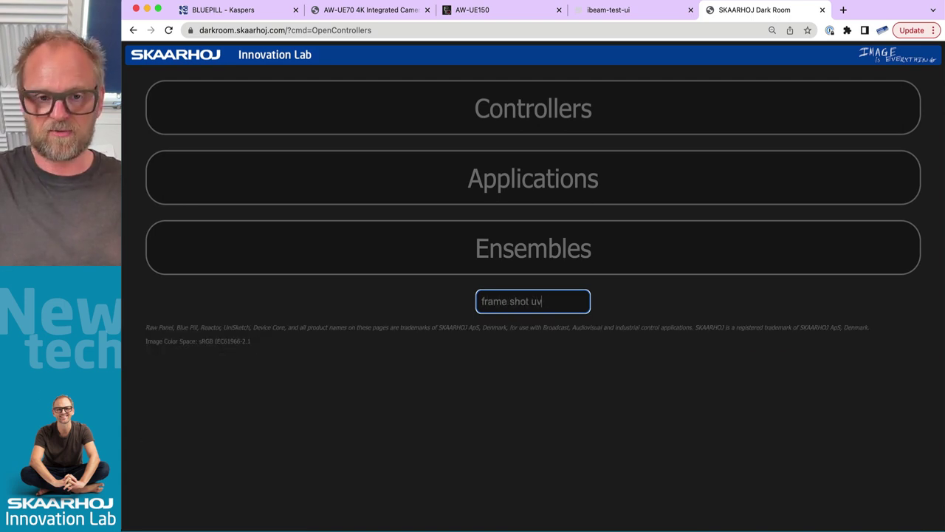
pyautogui.press('BackSpace')
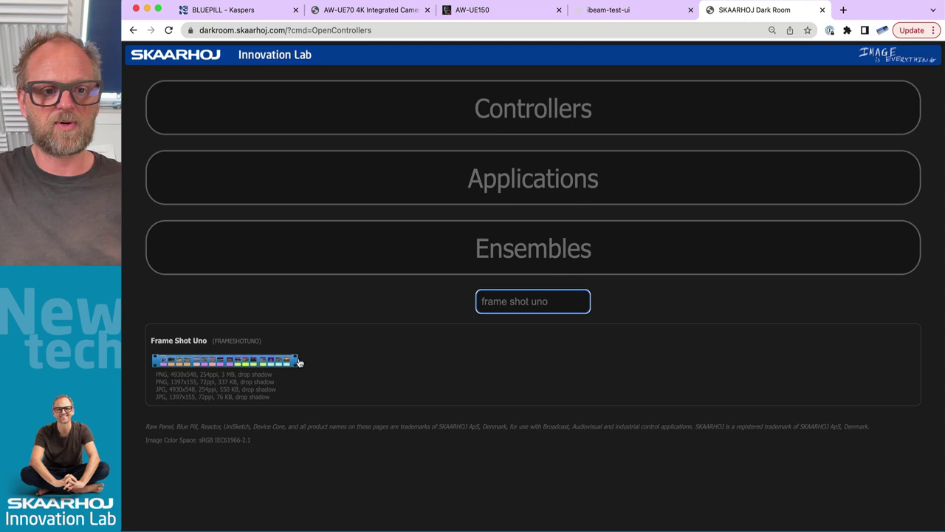
pyautogui.click(299, 361)
pyautogui.click(370, 424)
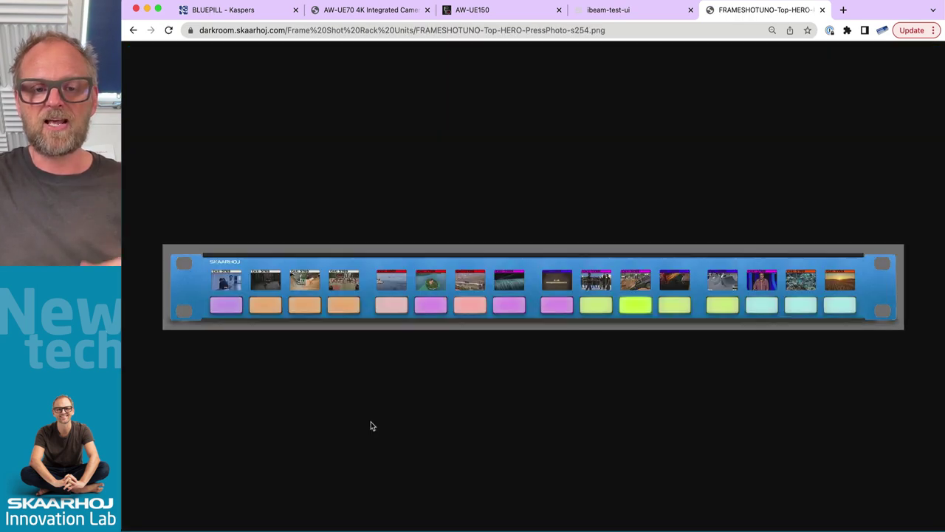
# - Zoom the Frame Shot Uno photo to actual resolution and back, then return to Reactor
pyautogui.click(581, 271)
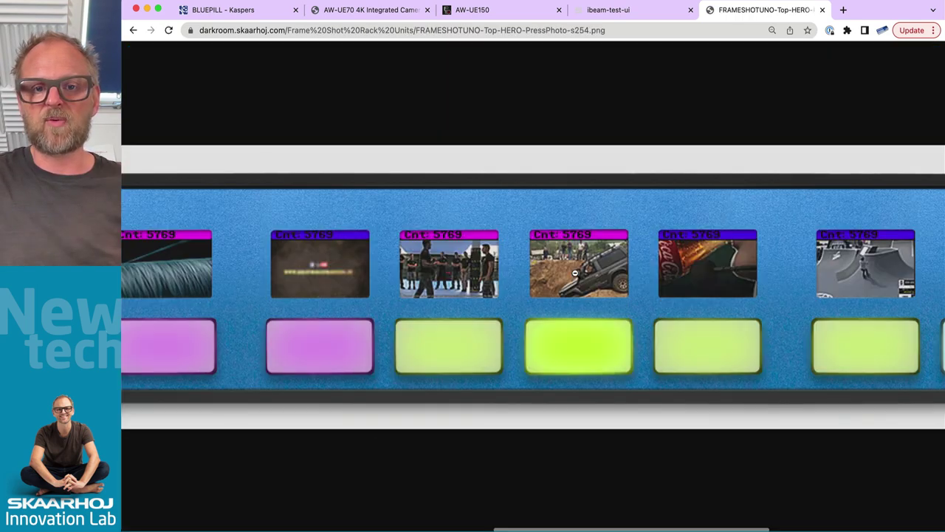
pyautogui.hscroll(-10, 443, 288)
pyautogui.click(321, 258)
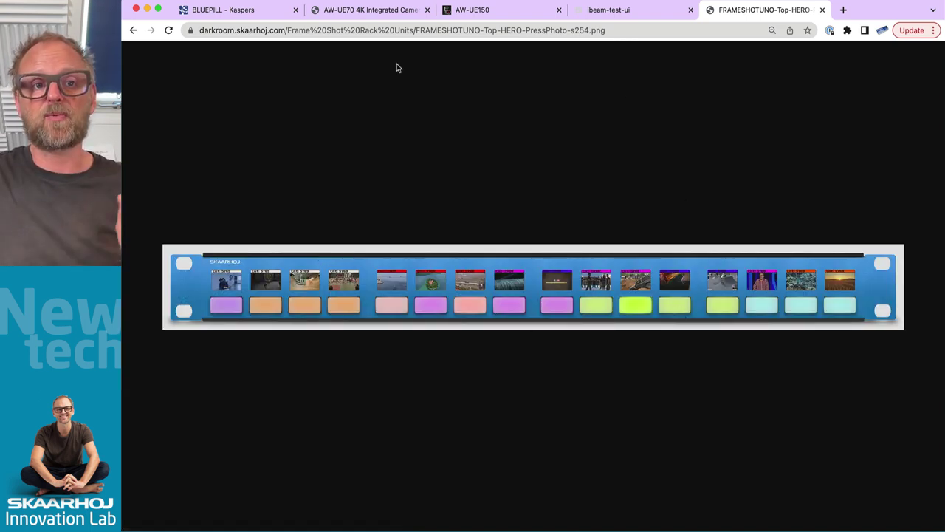
pyautogui.click(249, 12)
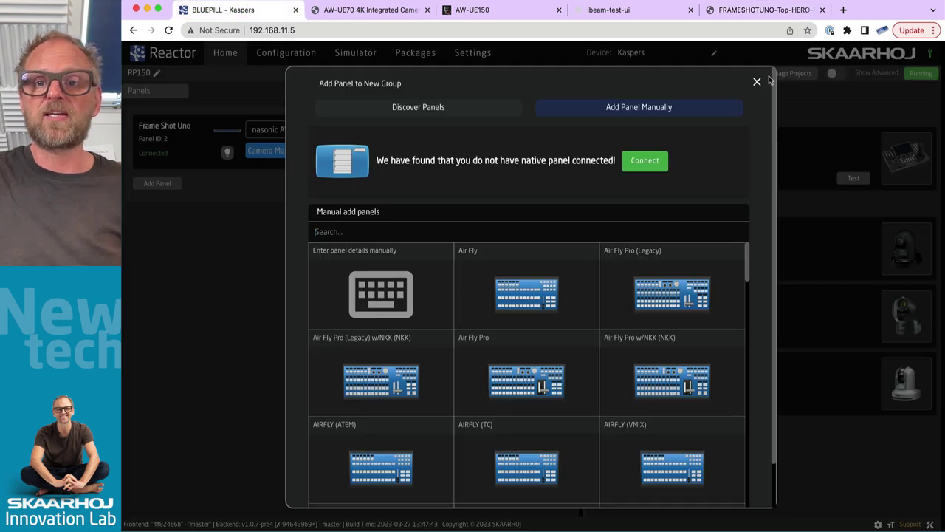
# - Add a PTZ Extreme panel configured as 'PTZ Extreme + Frame Shot Pro w/Quick Class'
pyautogui.click(757, 81)
pyautogui.click(157, 183)
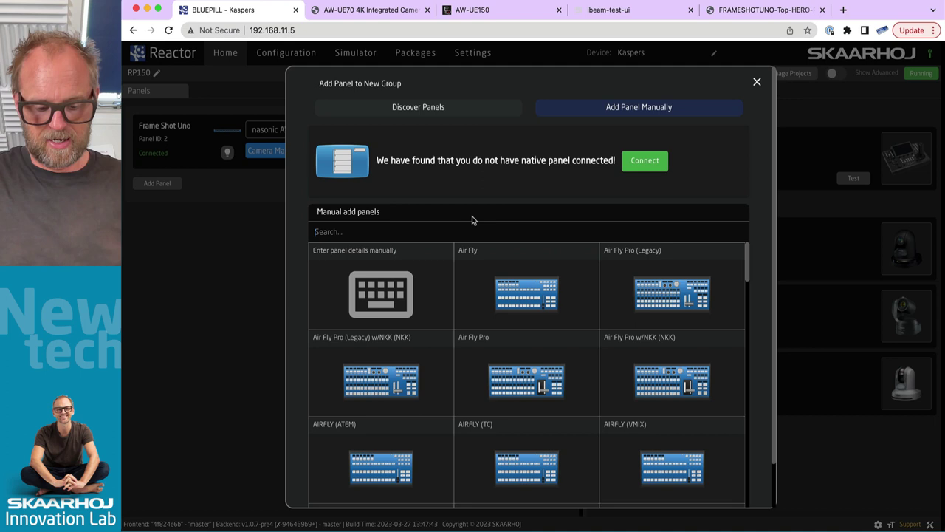
pyautogui.write('ptz extre')
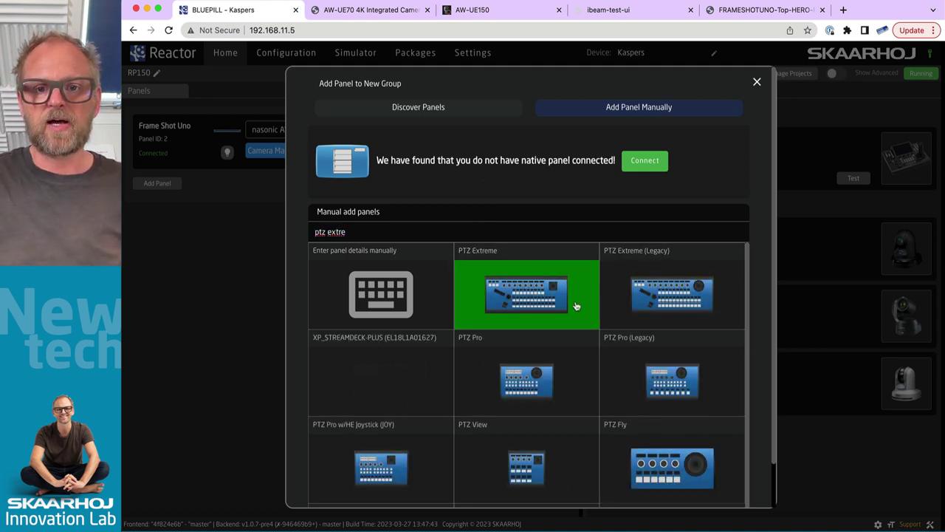
pyautogui.click(517, 298)
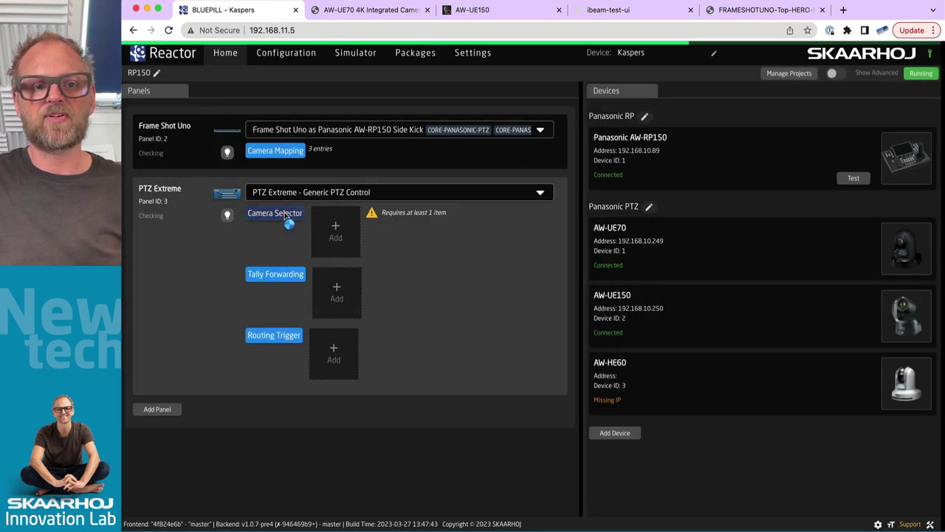
pyautogui.click(360, 192)
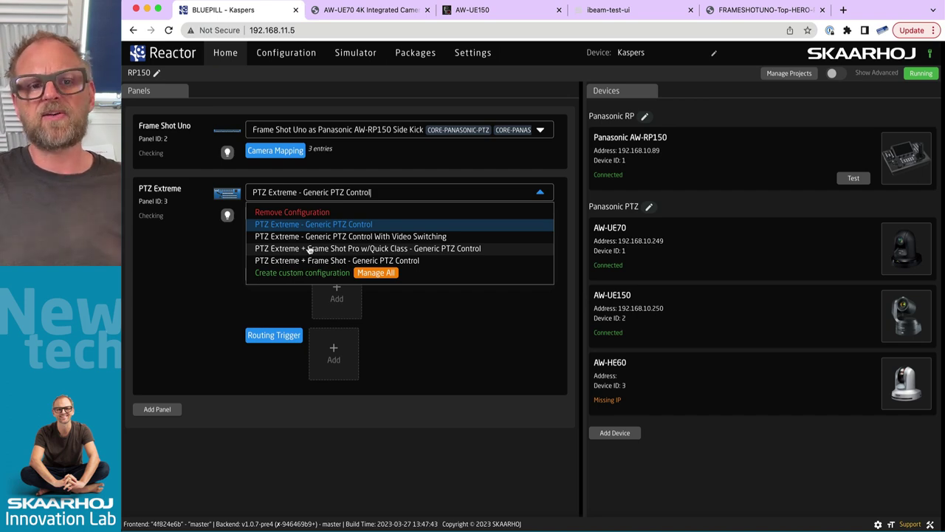
pyautogui.click(309, 249)
# - Add the companion Frame Shot Pro panel alongside the PTZ Extreme
pyautogui.click(183, 265)
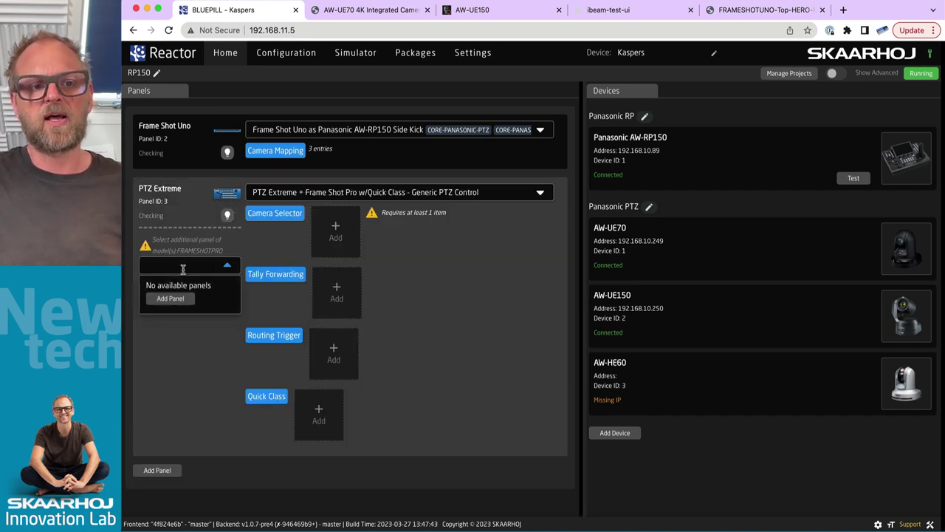
pyautogui.click(170, 297)
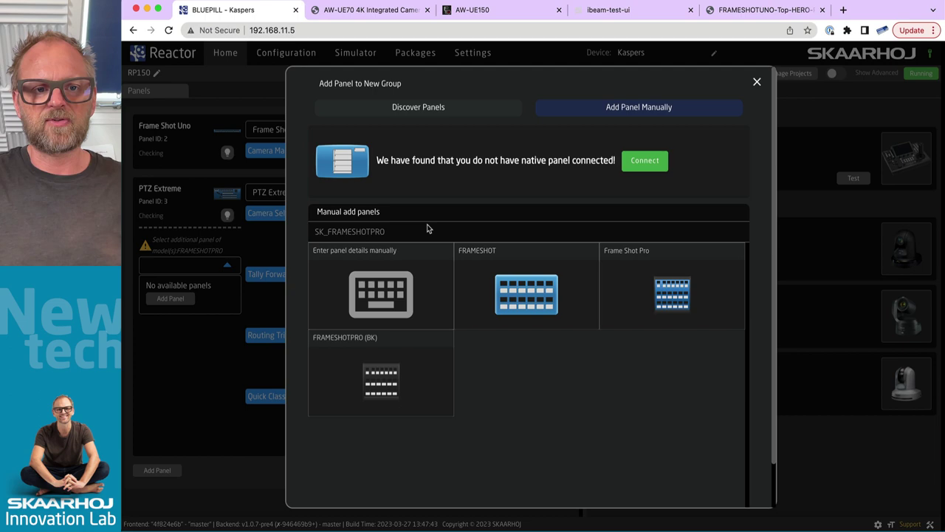
pyautogui.click(526, 294)
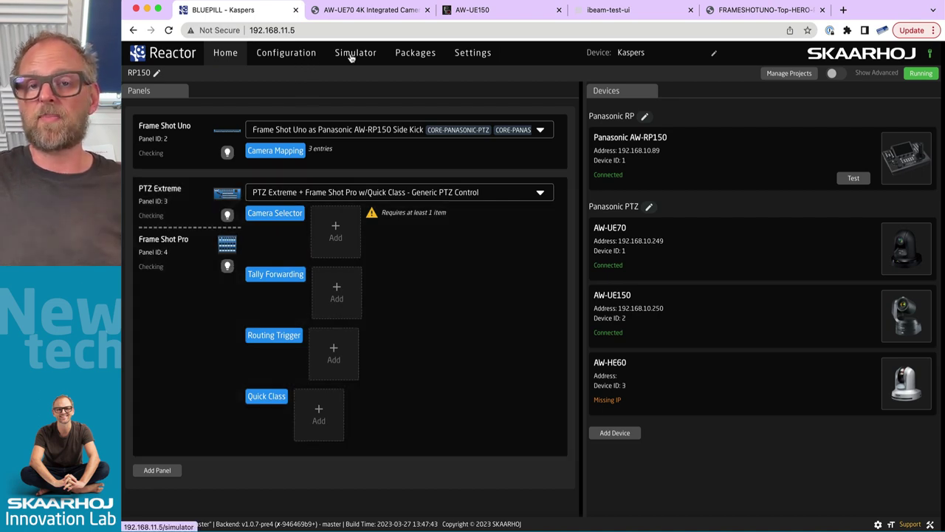
# - Preview the panels in the Simulator, zooming into the top preset panel
pyautogui.click(352, 57)
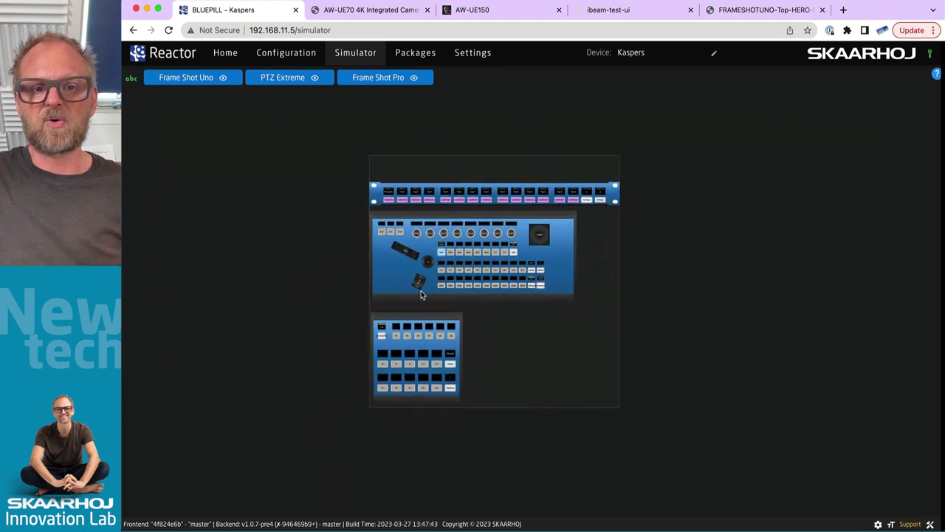
pyautogui.click(394, 184)
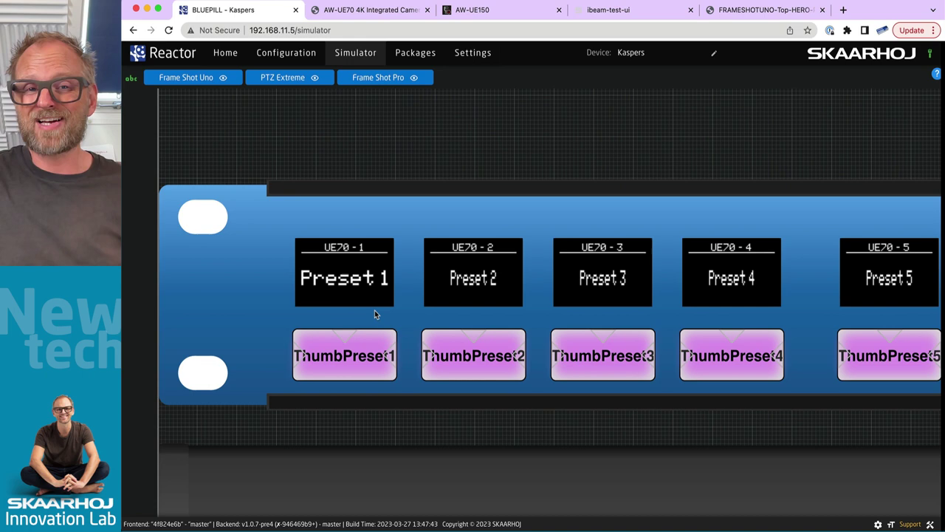
pyautogui.scroll(-2, 374, 311)
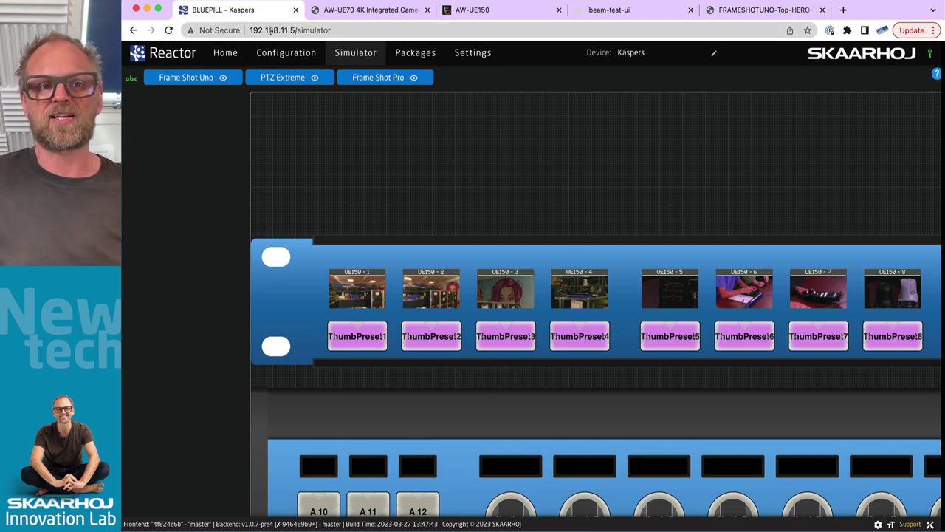
# - Back on Home, remove the PTZ Extreme panel and its configuration
pyautogui.click(218, 53)
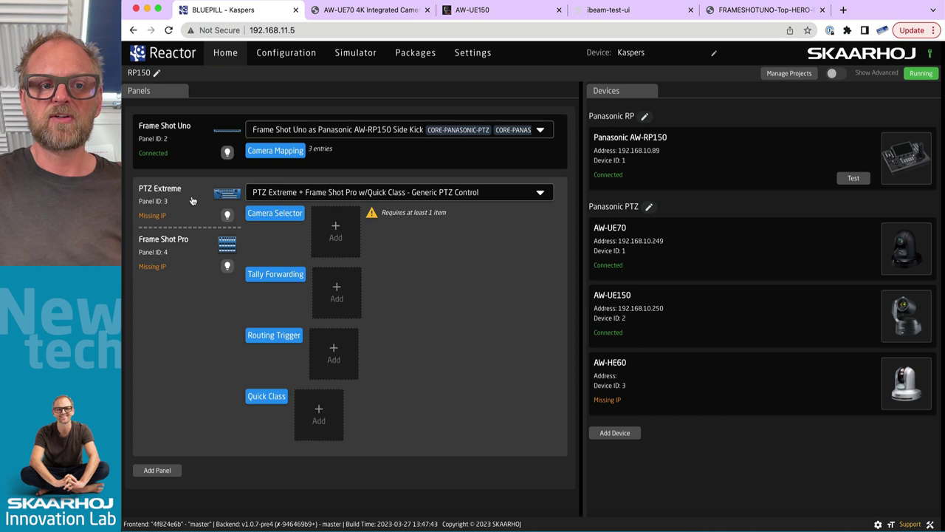
pyautogui.click(169, 191)
pyautogui.click(209, 209)
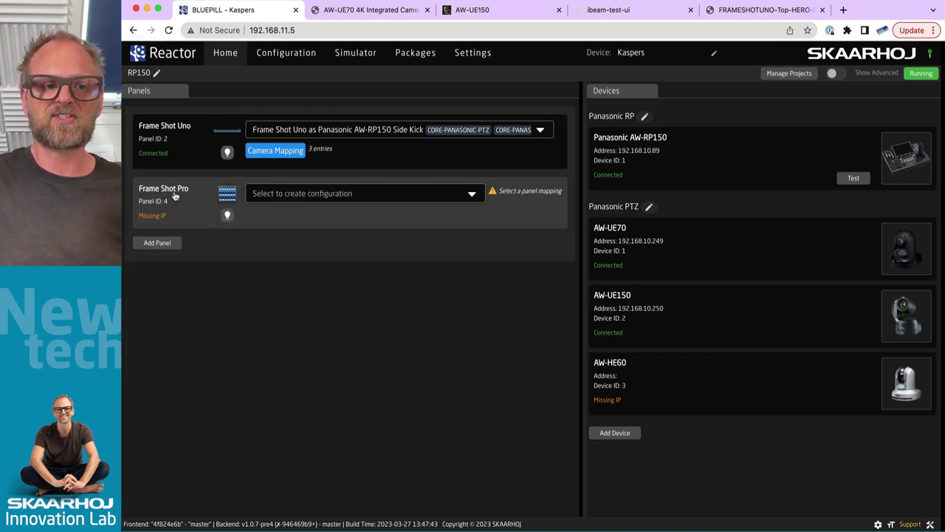
# - Choose 'Frame Shot Pro as Panasonic AW-RP150 Side Kick w/QuickClass' and map camera 3→device 1, camera 4→device 2
pyautogui.click(314, 195)
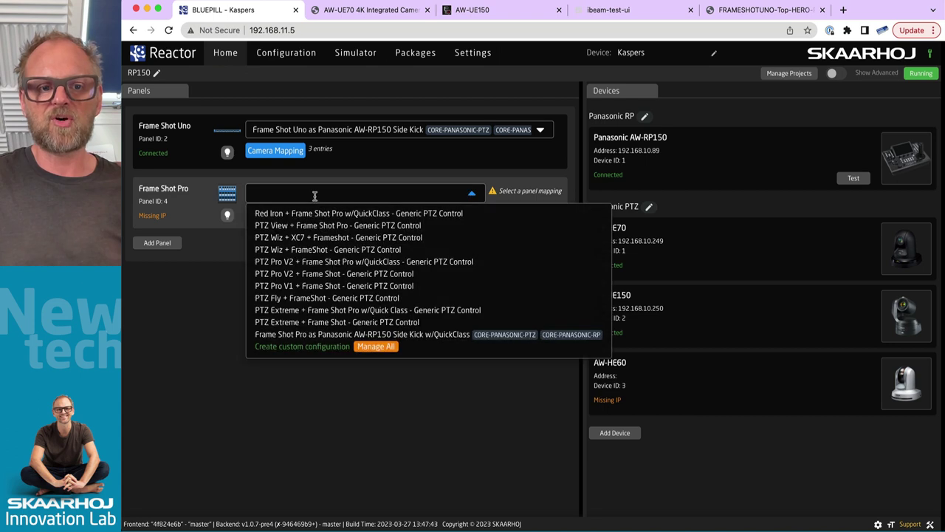
pyautogui.click(323, 334)
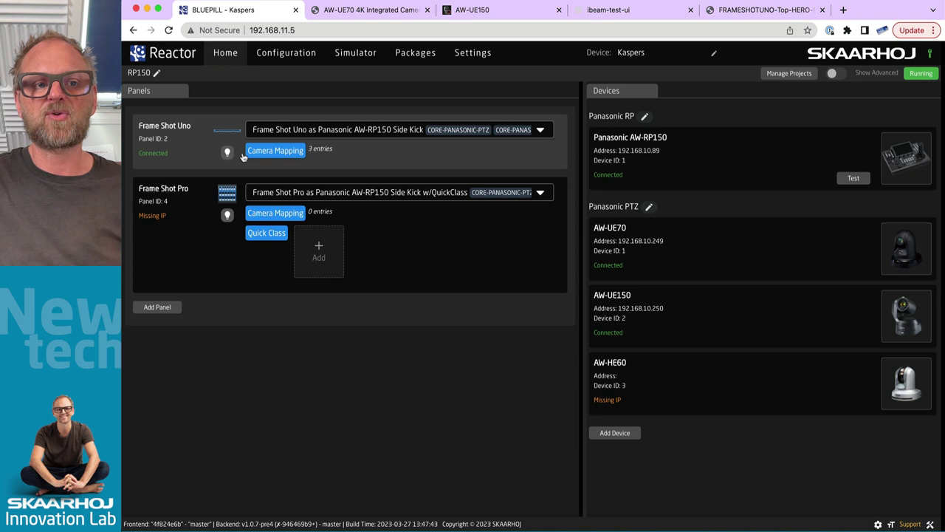
pyautogui.click(274, 213)
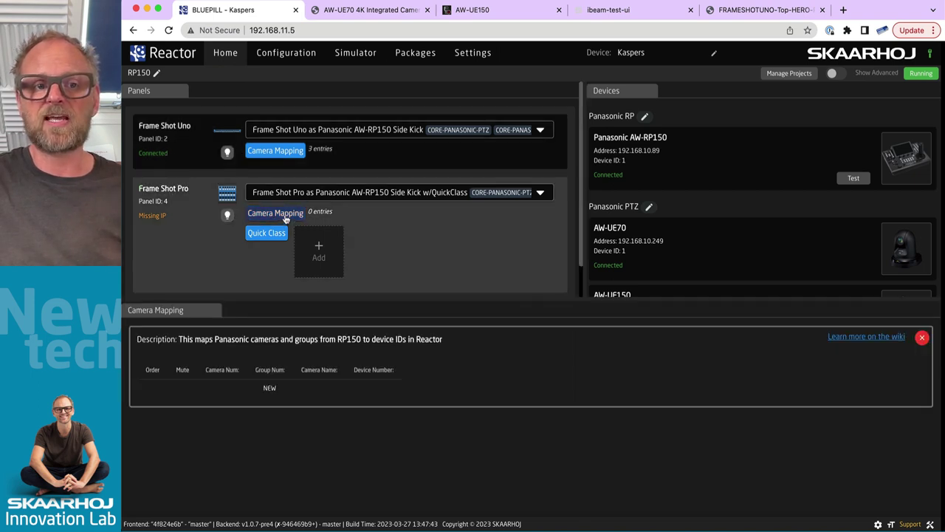
pyautogui.click(267, 388)
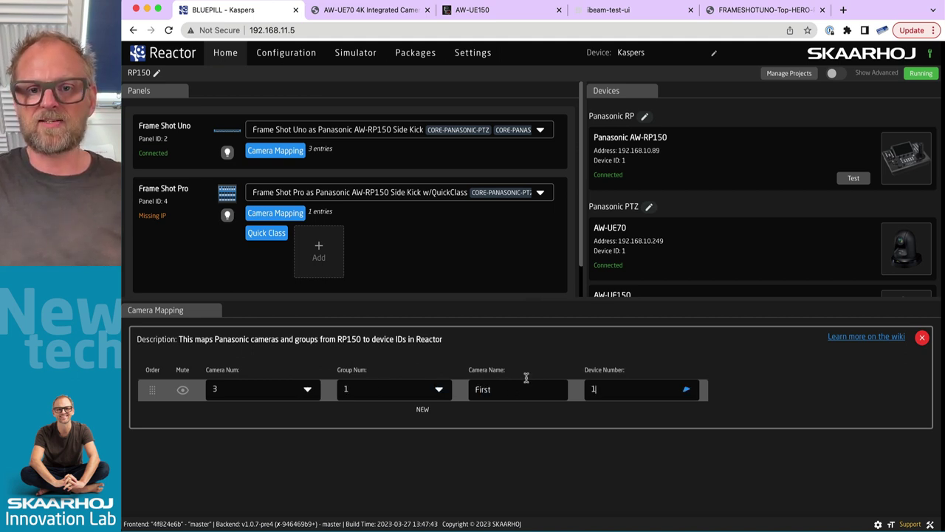
pyautogui.click(525, 377)
pyautogui.click(465, 412)
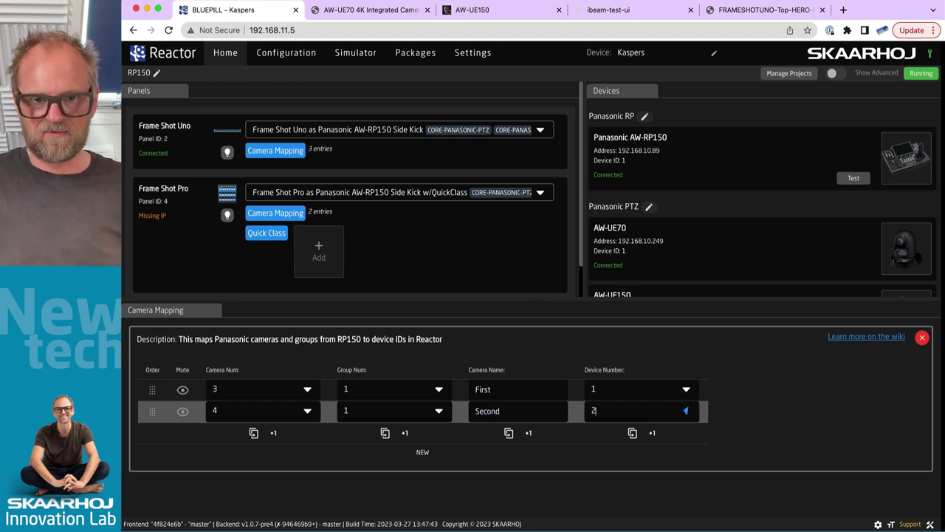
pyautogui.click(866, 377)
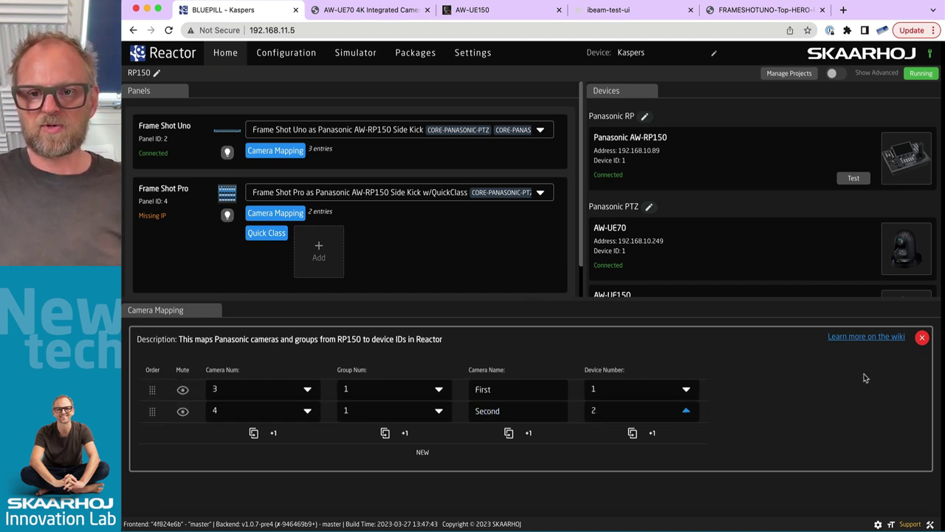
pyautogui.click(922, 337)
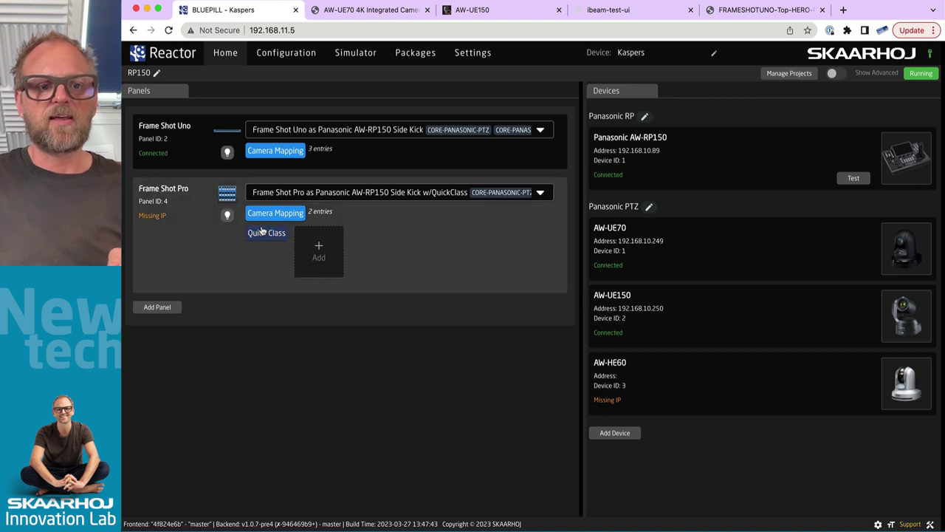
# - Find the ATEM Mini at 192.168.10.70 on the network and add it for Quick Class
pyautogui.click(317, 249)
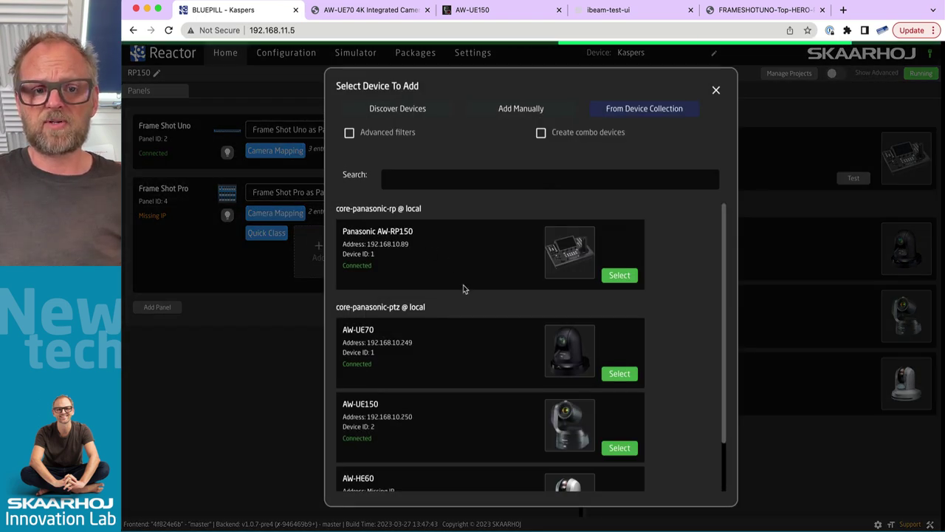
pyautogui.click(410, 107)
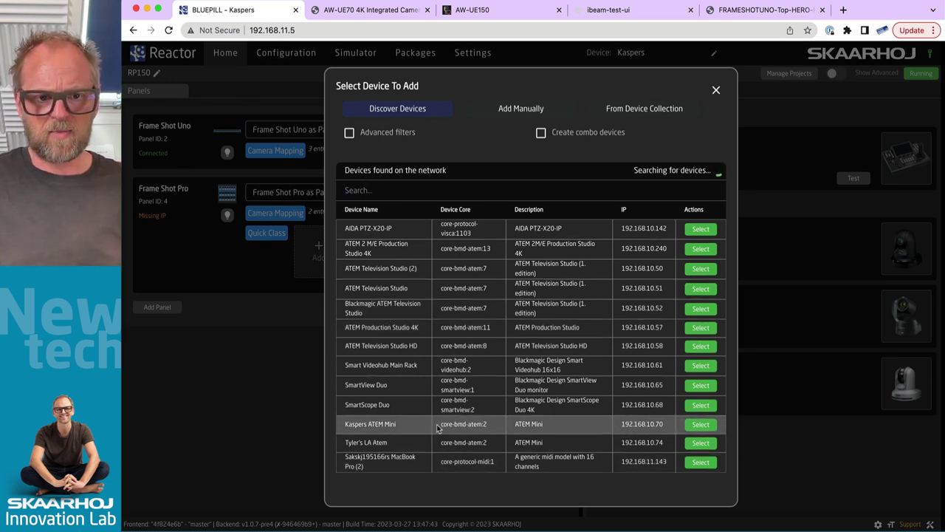
pyautogui.click(702, 426)
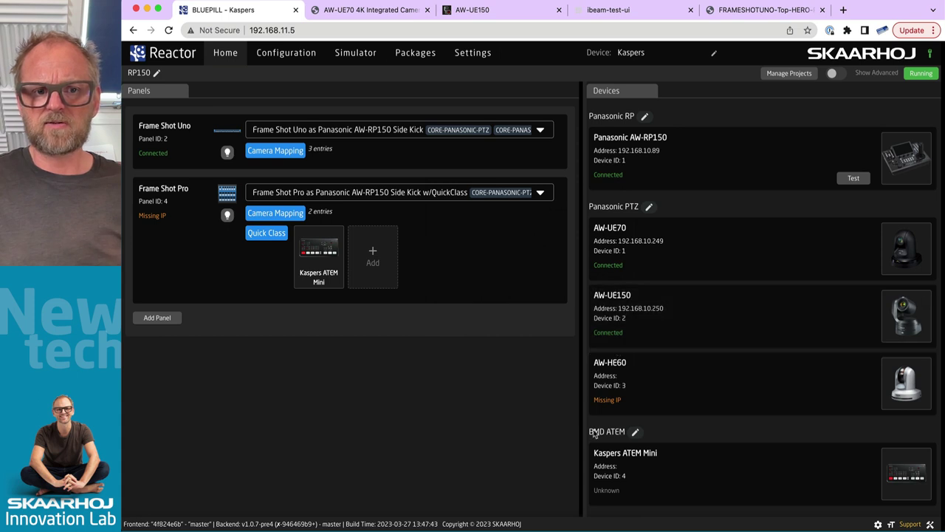
# - Review Frame Shot Pro's Quick Class configuration options, leaving them unchanged
pyautogui.click(264, 234)
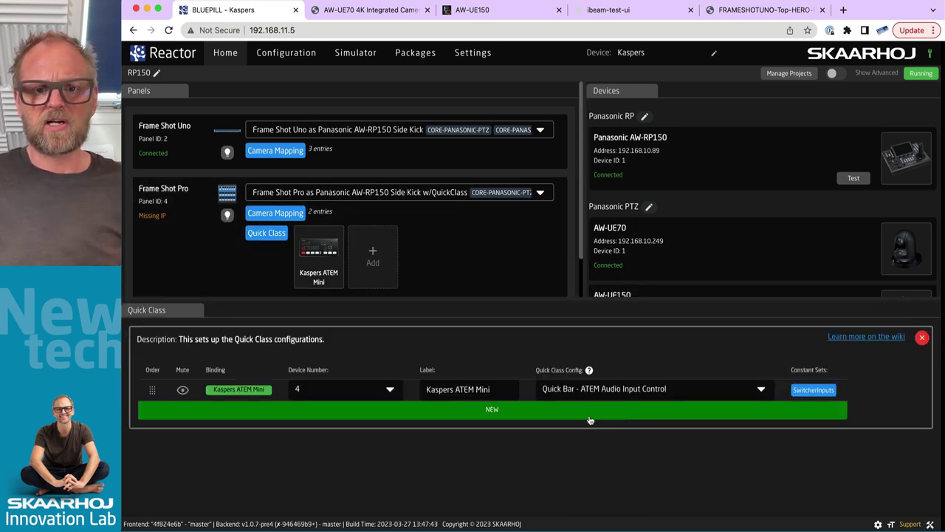
pyautogui.click(647, 394)
pyautogui.click(413, 467)
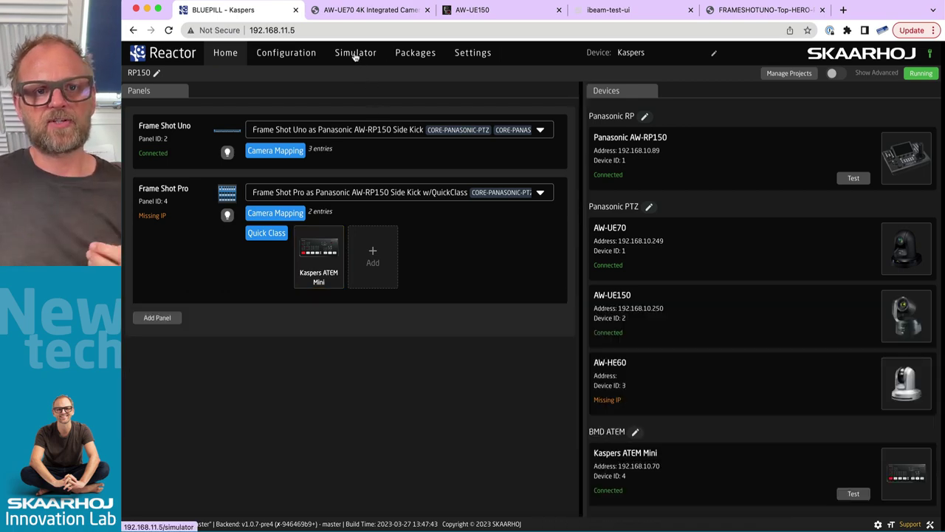
# - Open the panel simulator, framing both the wide side-kick strip and the smaller ATEM panel
pyautogui.click(355, 53)
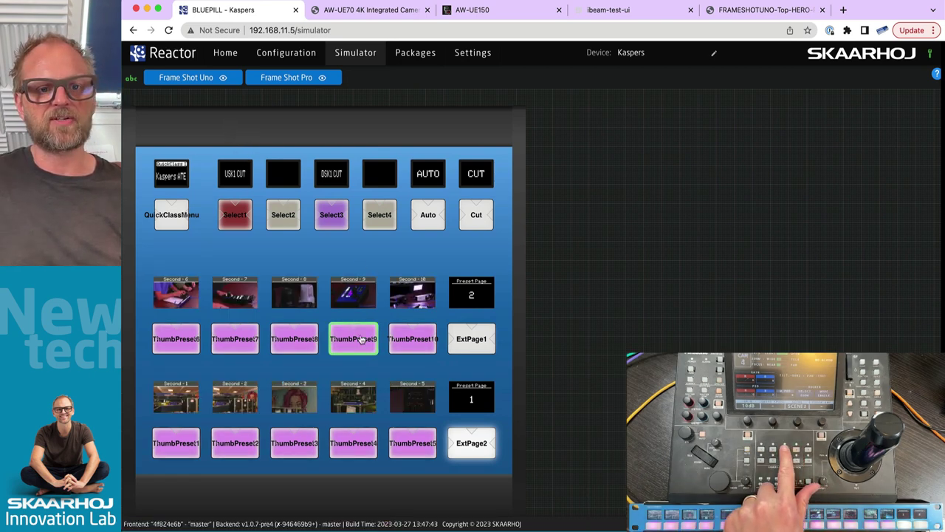
pyautogui.scroll(-3, 405, 253)
pyautogui.scroll(3, 405, 253)
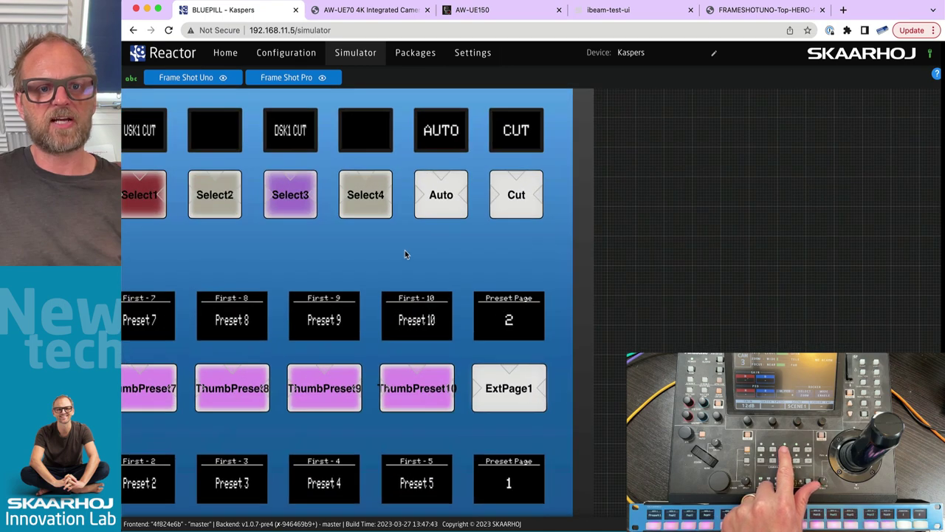
pyautogui.scroll(-5, 404, 253)
pyautogui.moveTo(542, 236); pyautogui.dragTo(533, 325)
pyautogui.scroll(-3, 556, 434)
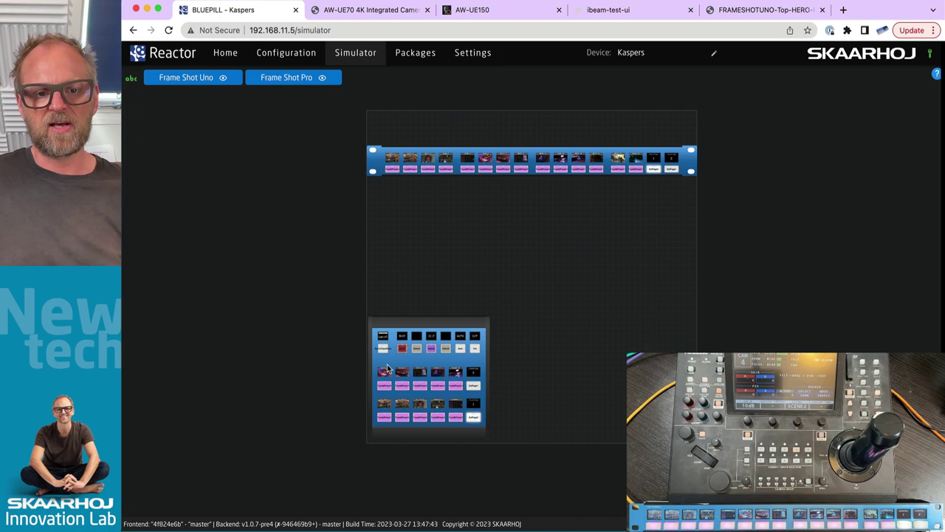
# - Switch the simulated preset thumbnails to page 2 (presets 11–20) and press the Quick Class menu button
pyautogui.scroll(5, 387, 367)
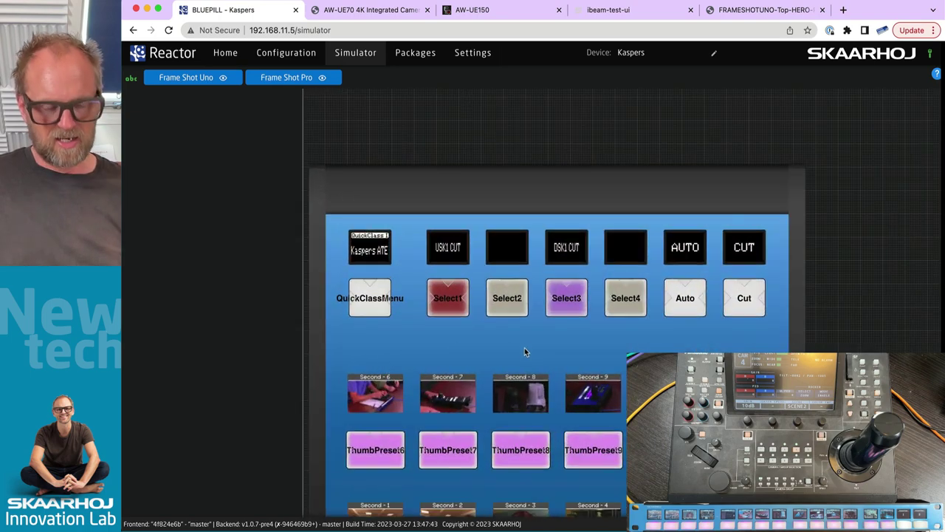
pyautogui.moveTo(524, 347); pyautogui.dragTo(513, 217)
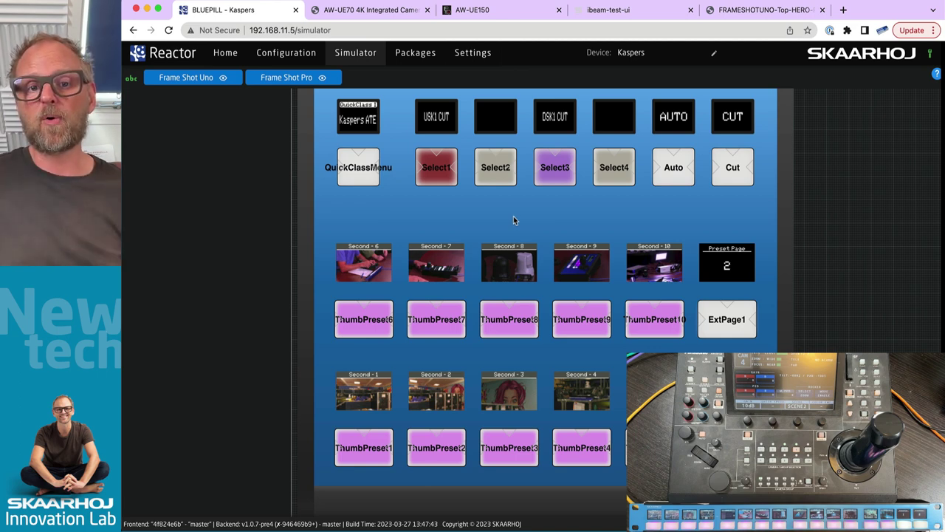
pyautogui.click(735, 323)
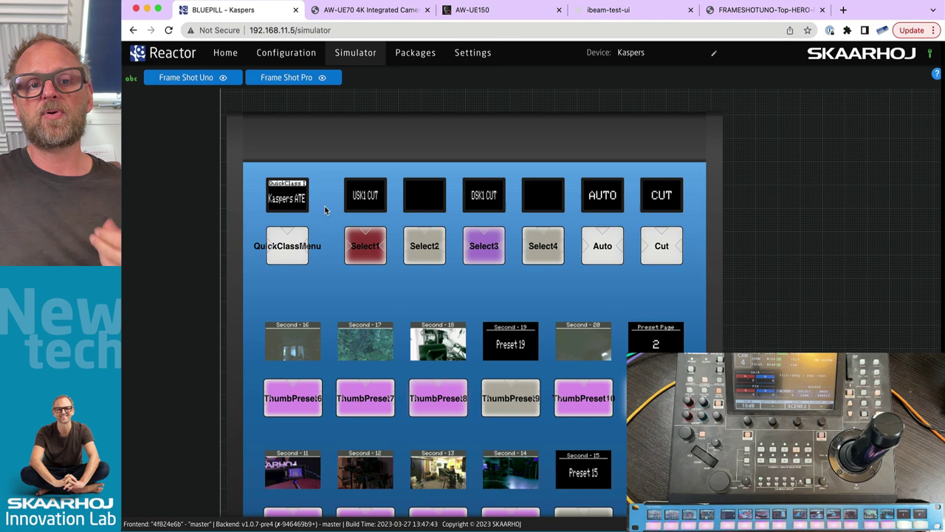
pyautogui.click(293, 258)
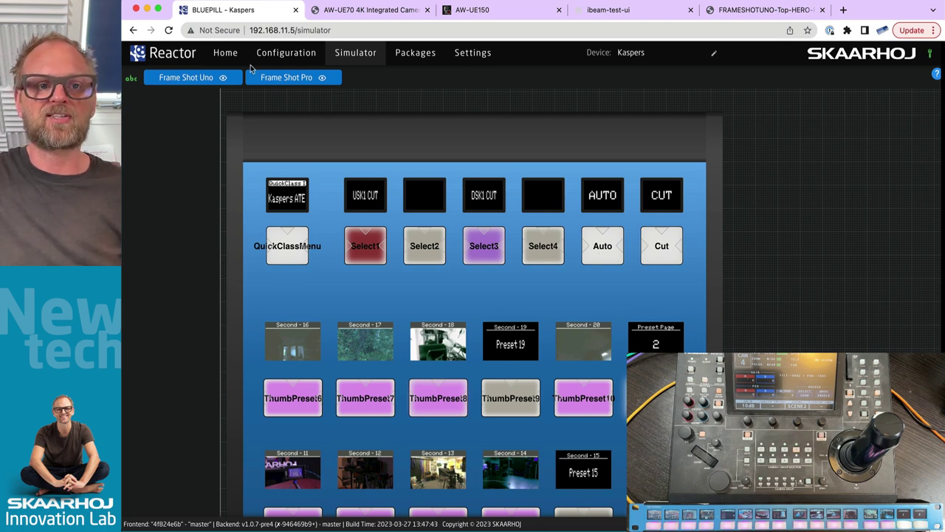
pyautogui.click(225, 55)
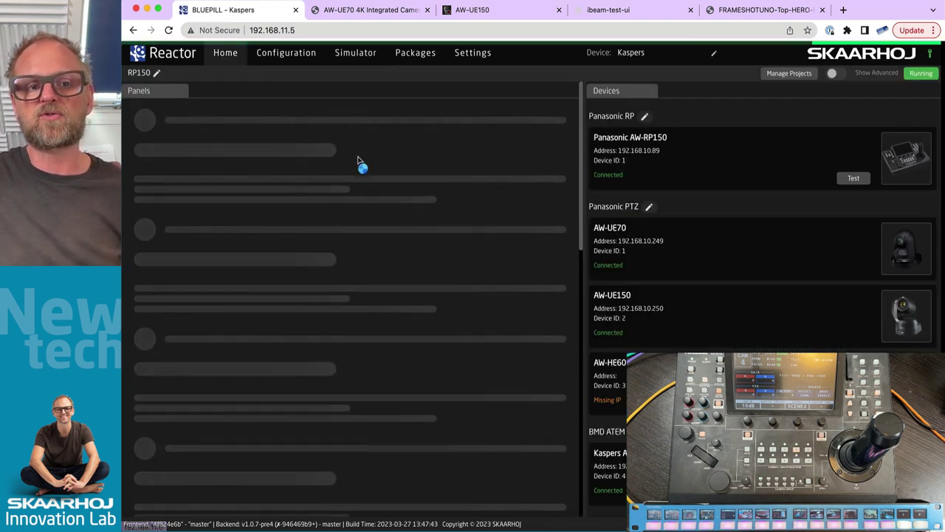
pyautogui.click(274, 241)
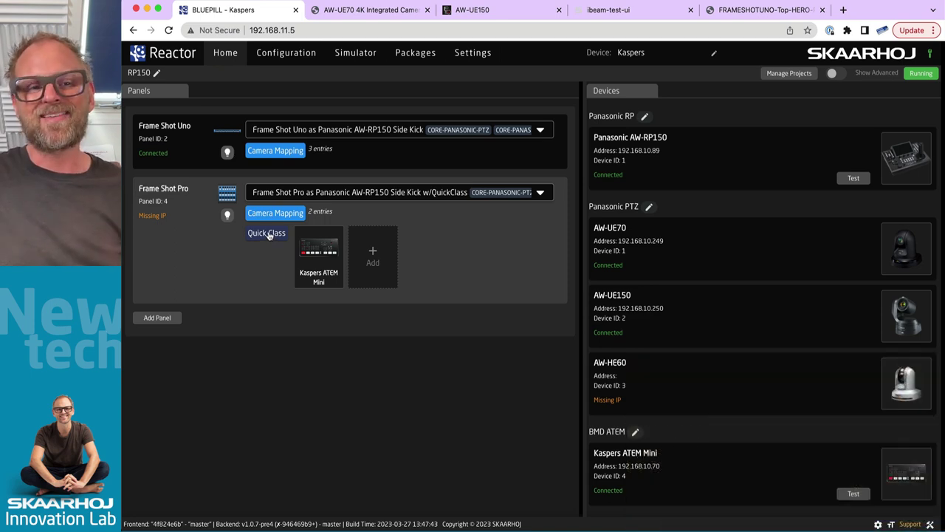
pyautogui.click(269, 234)
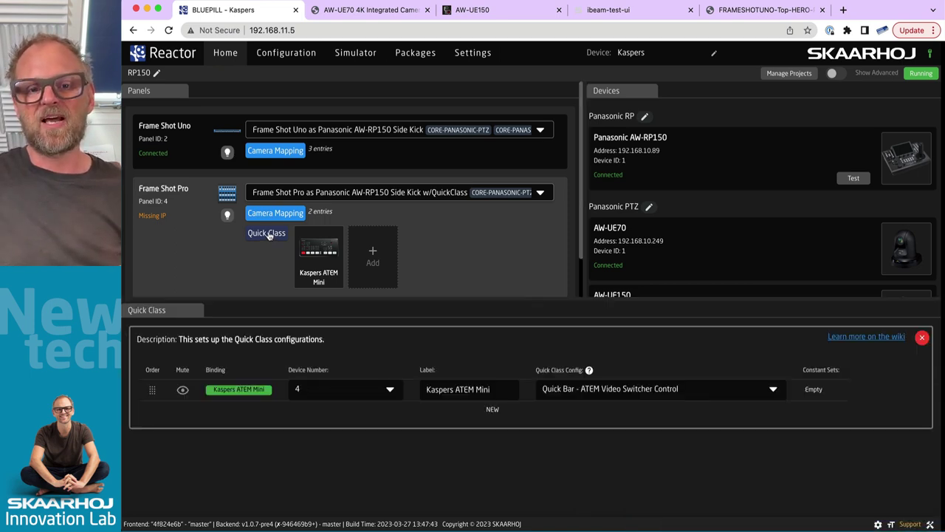
pyautogui.click(717, 389)
pyautogui.scroll(-3, 692, 458)
pyautogui.scroll(3, 691, 458)
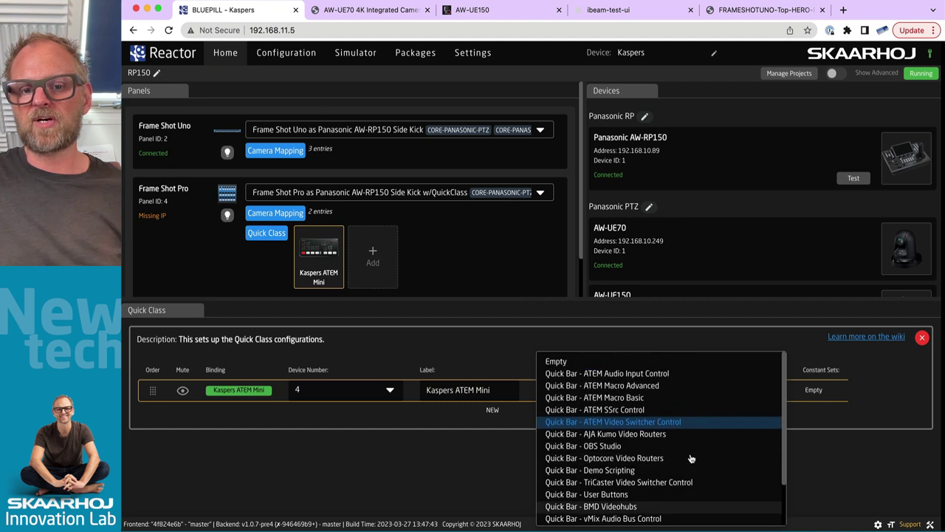
pyautogui.scroll(-3, 619, 479)
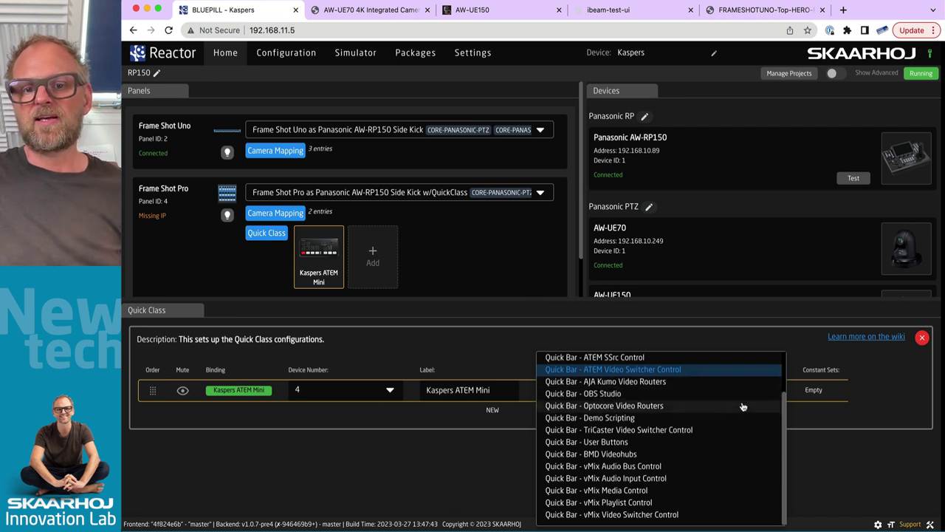
pyautogui.scroll(3, 743, 406)
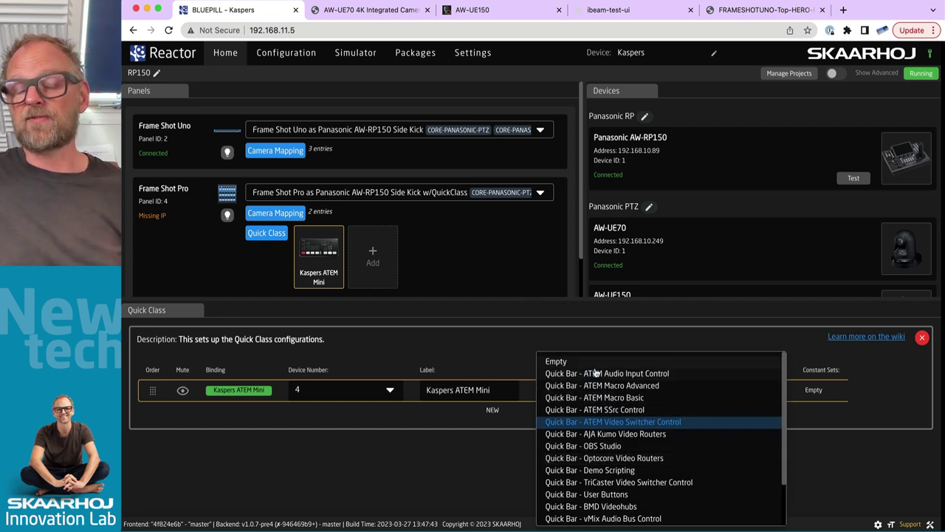
pyautogui.click(663, 343)
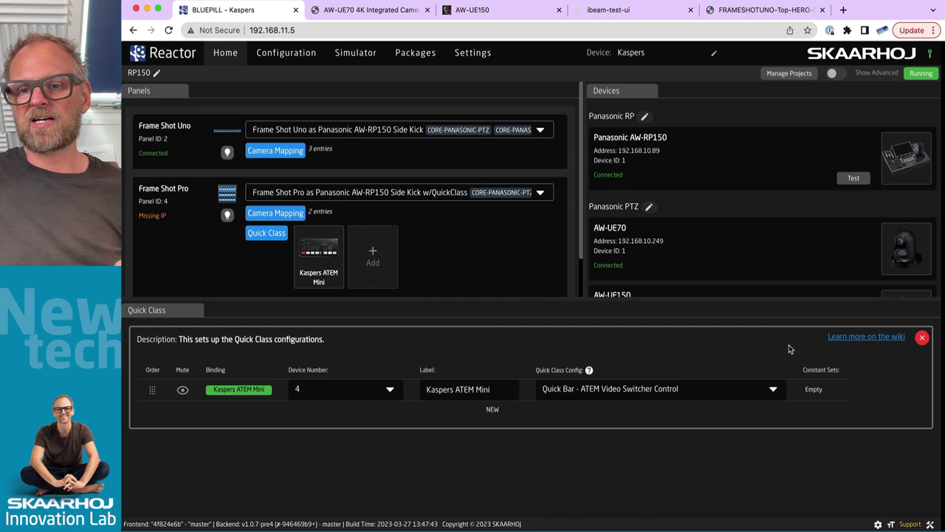
pyautogui.click(923, 337)
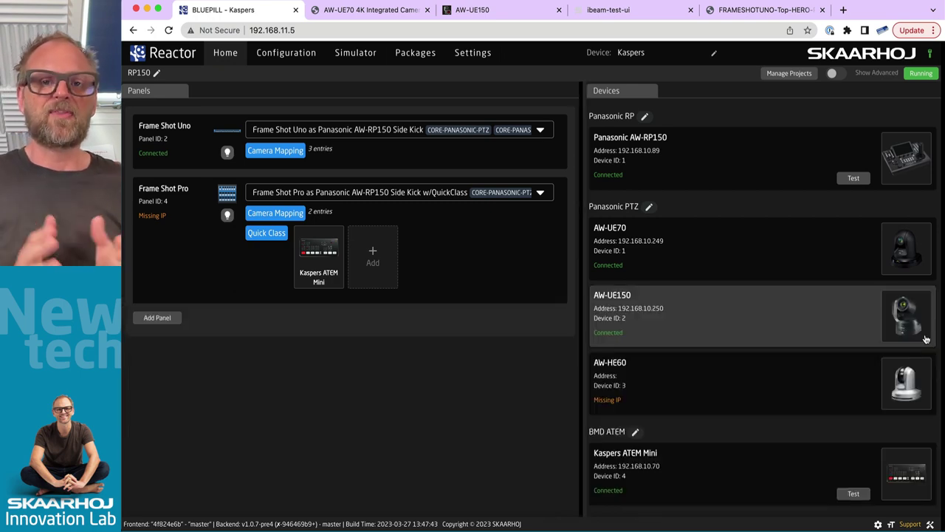